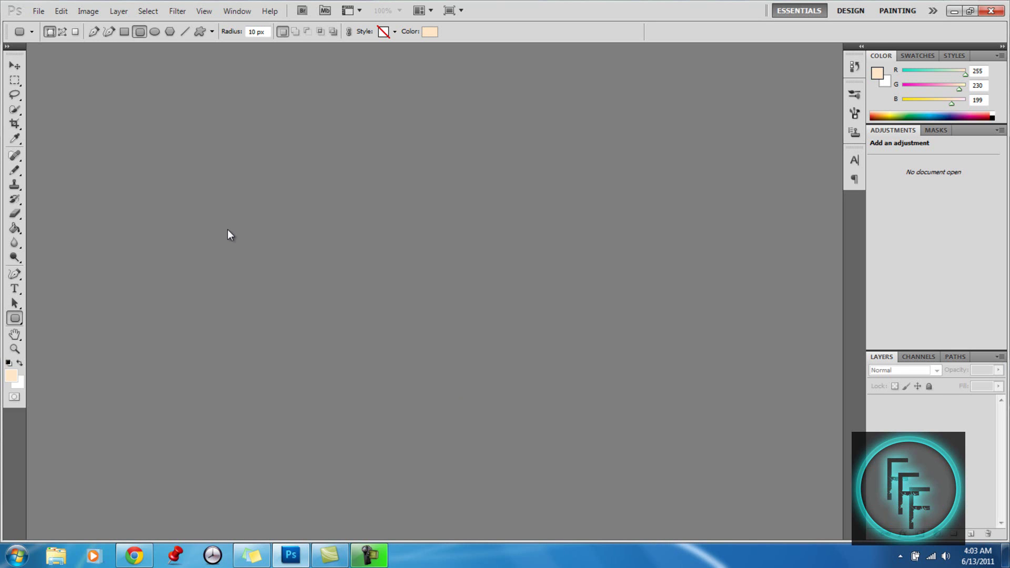
Open the New dialog for a 500 × 500 px, 72 ppi RGB document with white background.
left_click(36, 17)
left_click(46, 23)
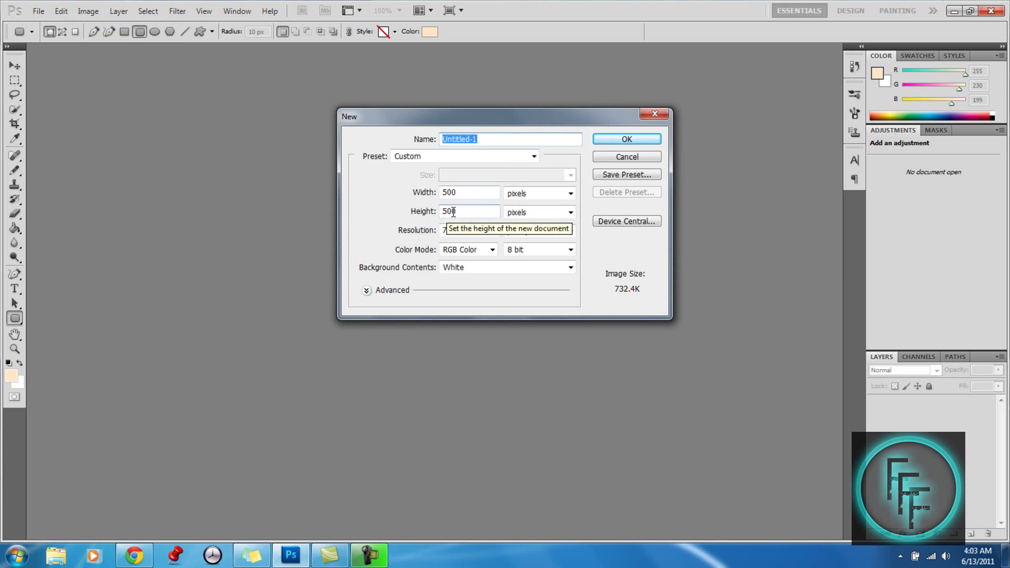
Create the document, add an empty Layer 1, and delete the white Background layer.
left_click(627, 140)
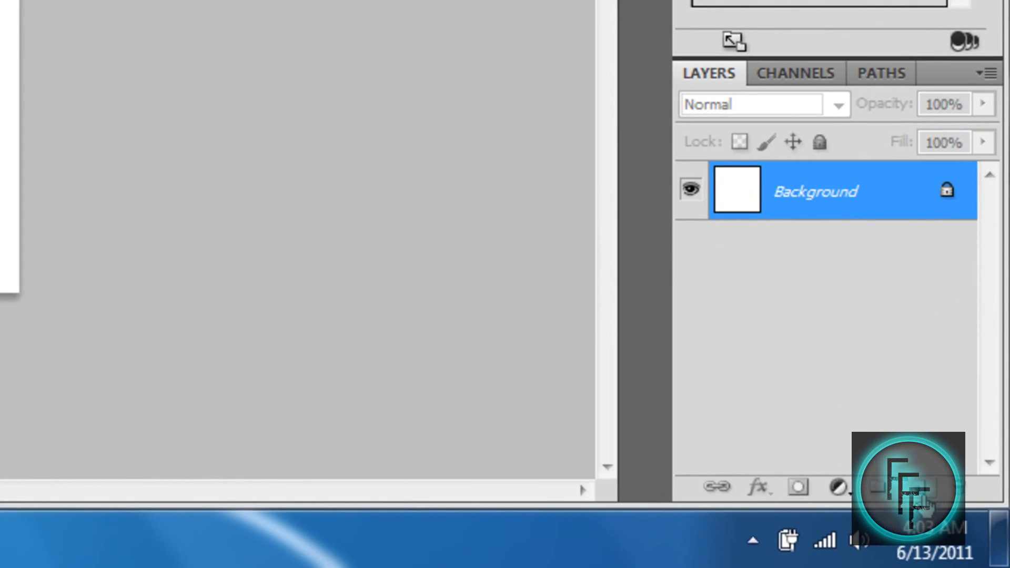
left_click(928, 496)
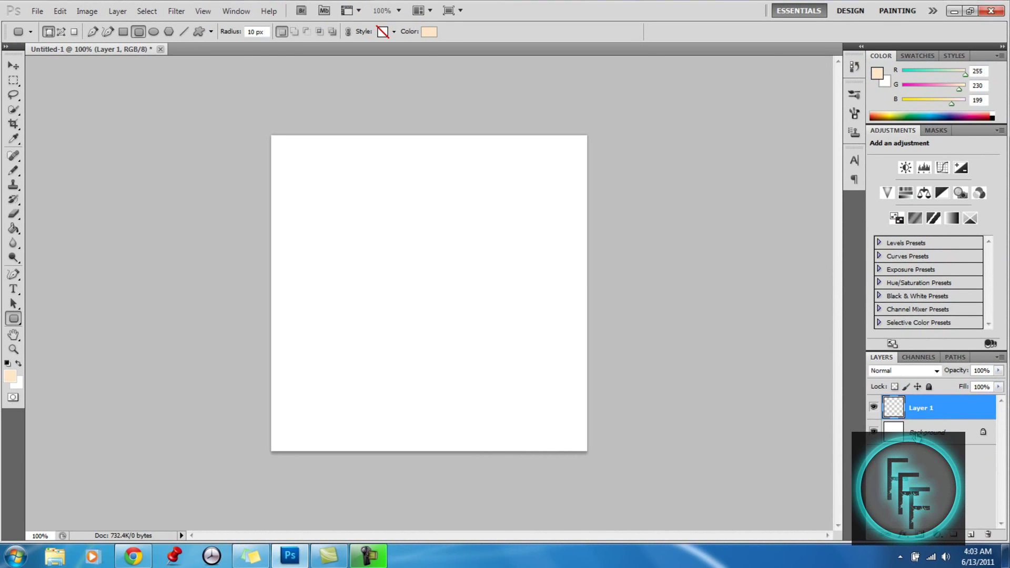
left_click(916, 434)
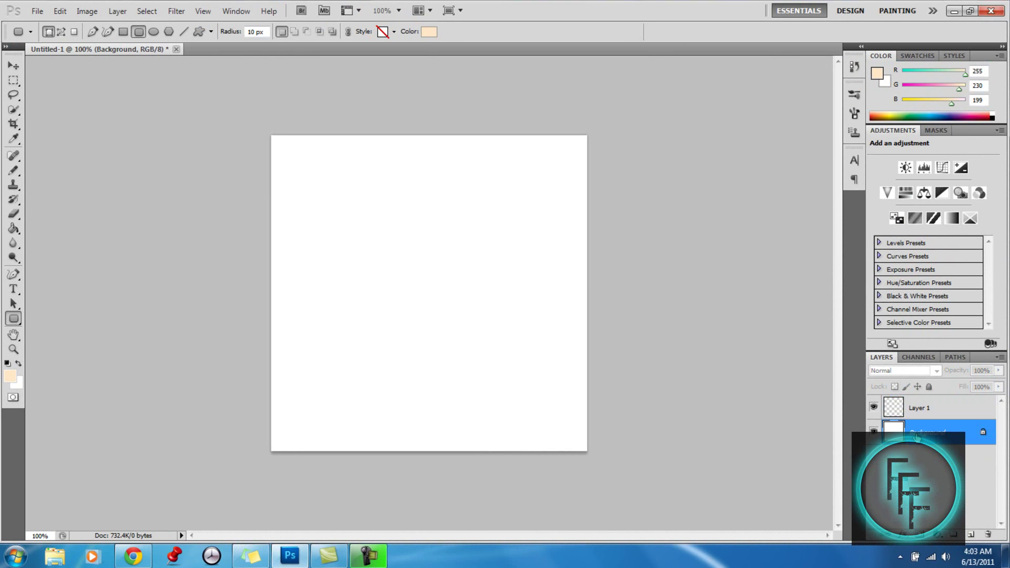
right_click(917, 436)
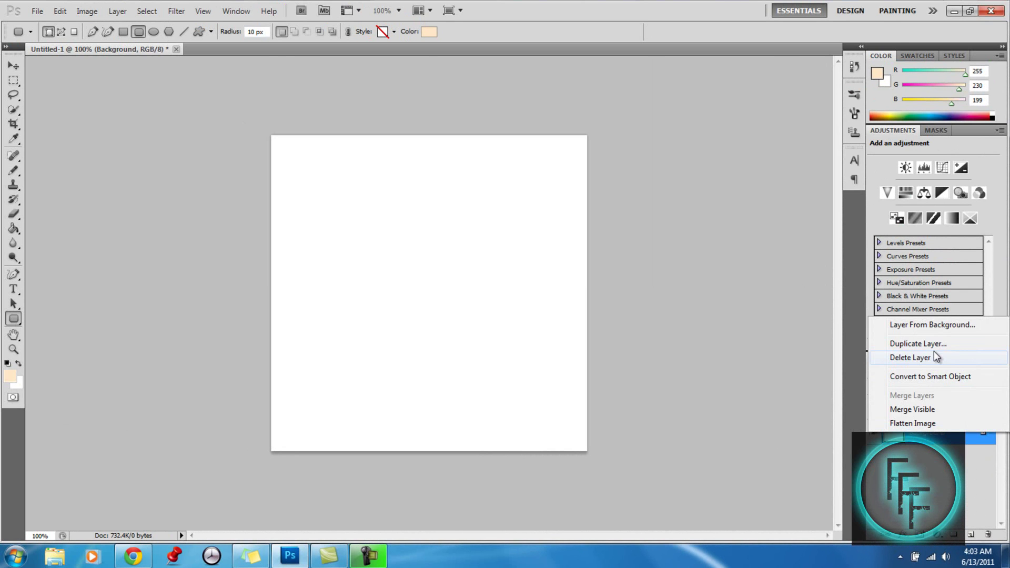
left_click(909, 358)
key("Return")
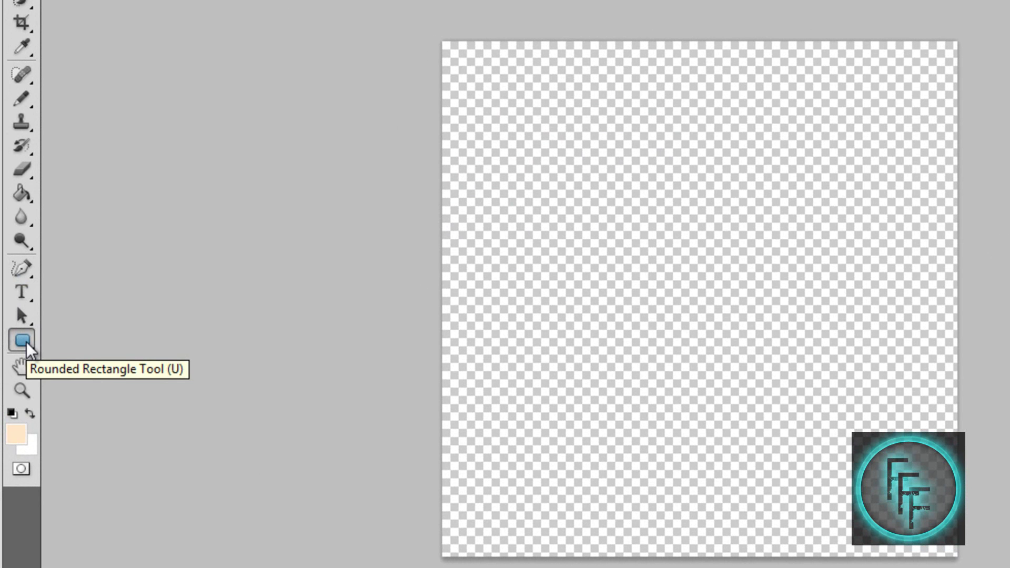
Draw a tall rounded-rectangle bar down the canvas's left side and fill it black.
left_click(25, 340)
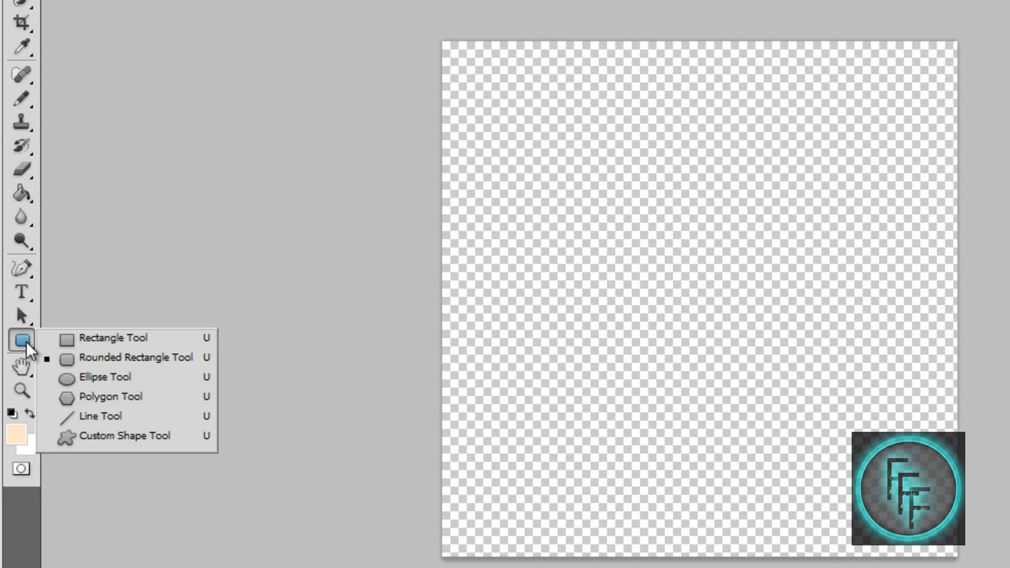
left_click(60, 360)
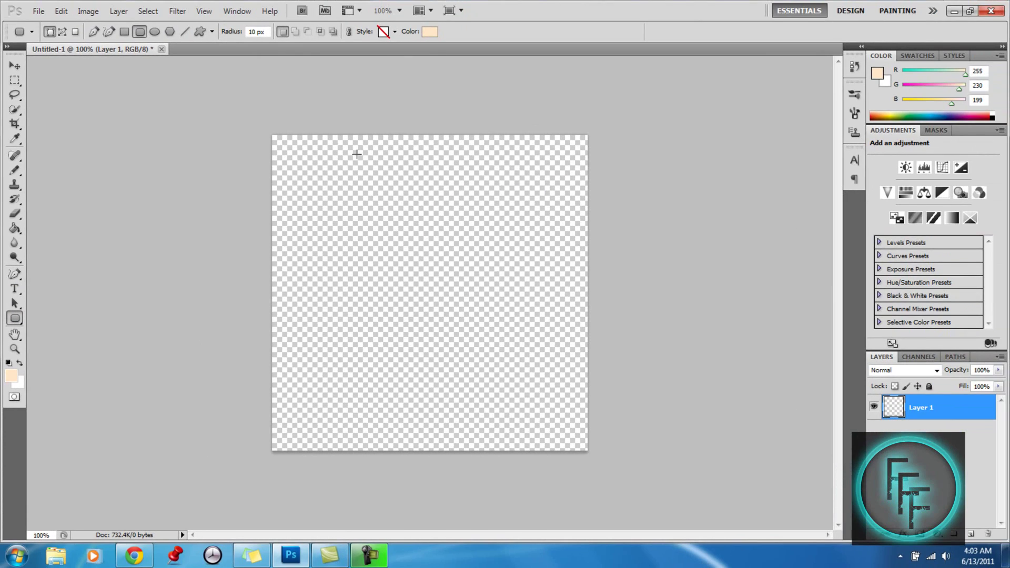
left_click_drag(353, 152, 396, 440)
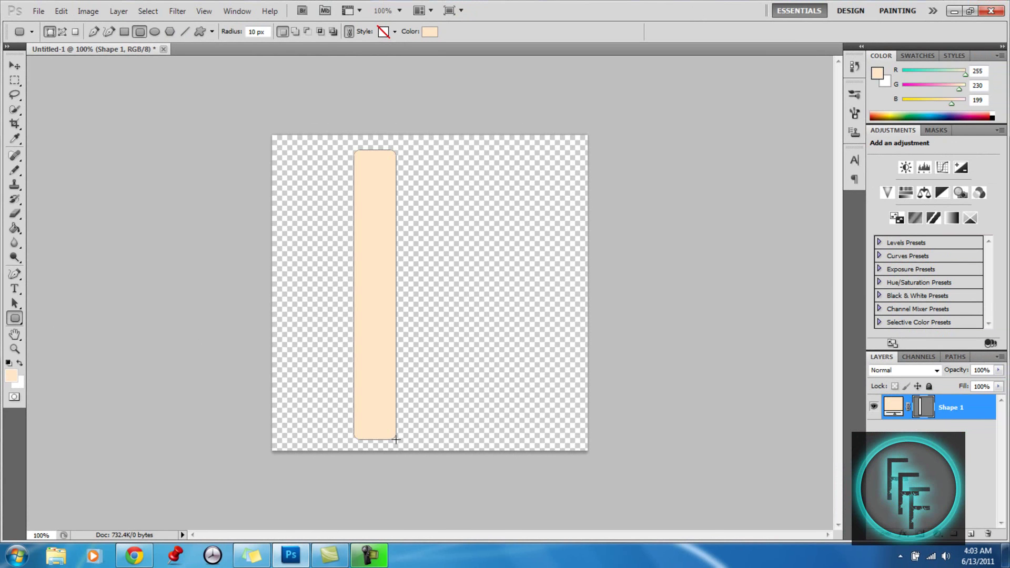
left_click(429, 31)
left_click_drag(558, 416, 549, 427)
left_click(839, 255)
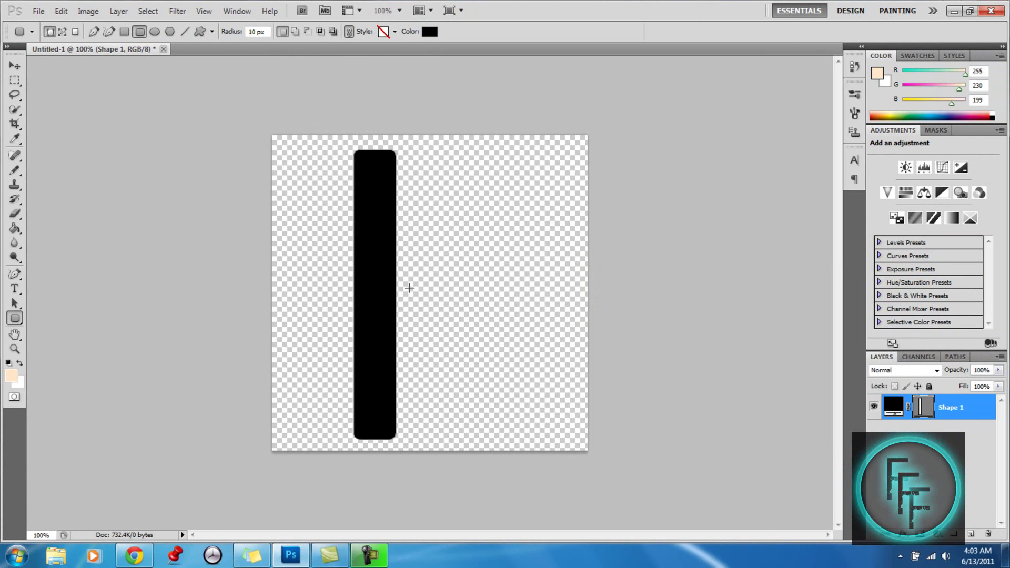
Rasterize the bar and apply the Wind filter from the right to streak its edge.
left_click(177, 11)
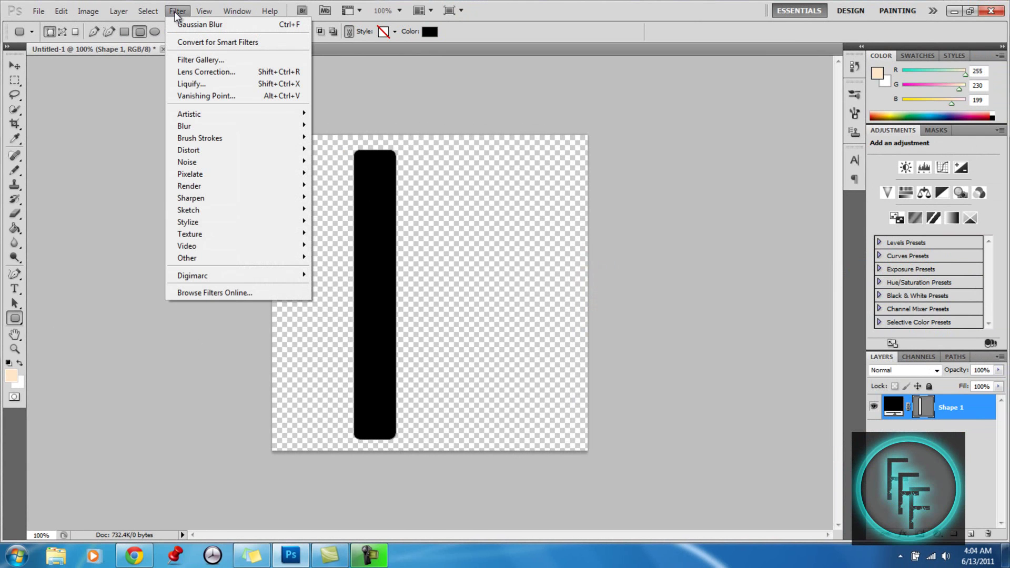
mouse_move(272, 223)
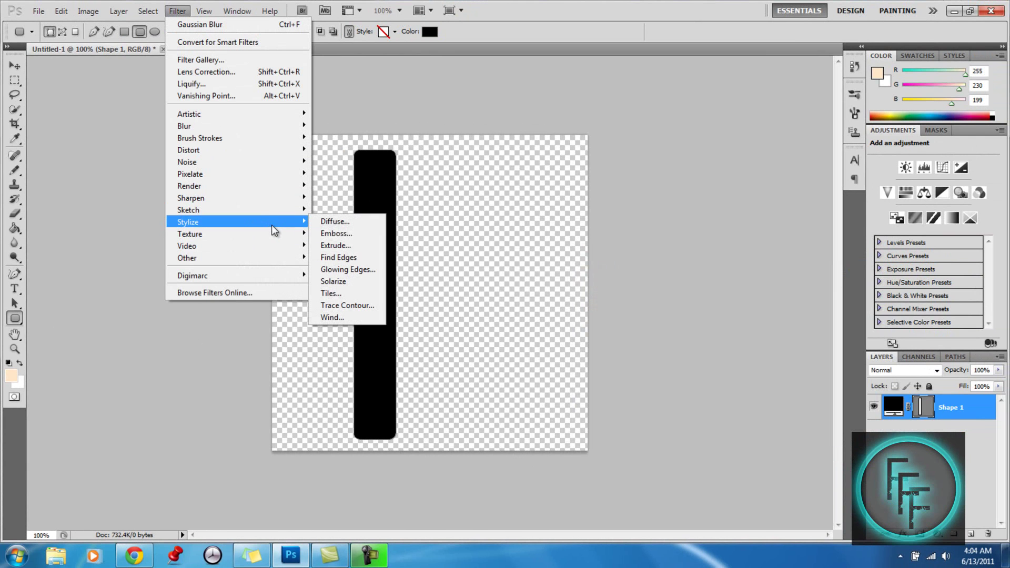
left_click(340, 316)
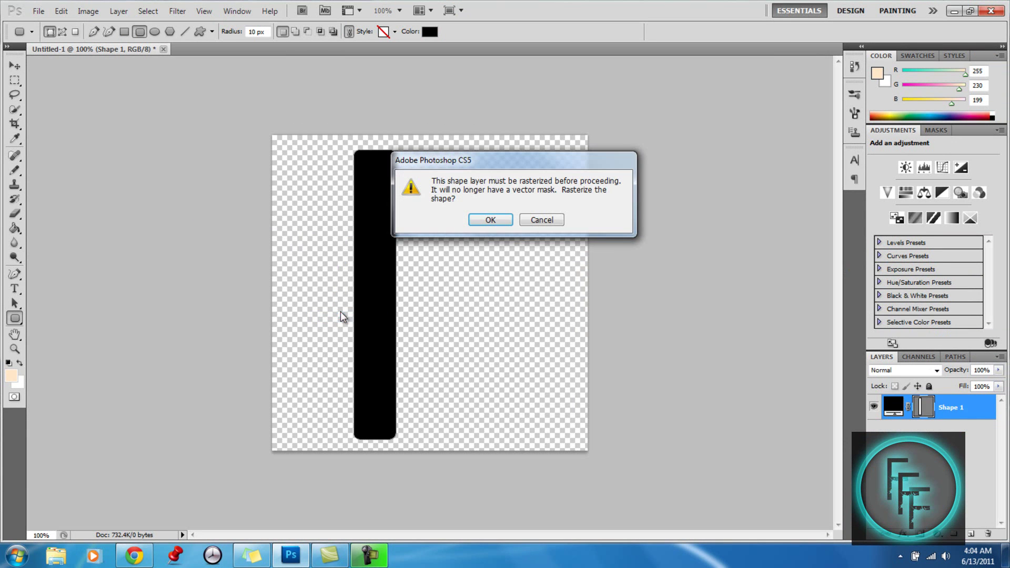
left_click(489, 220)
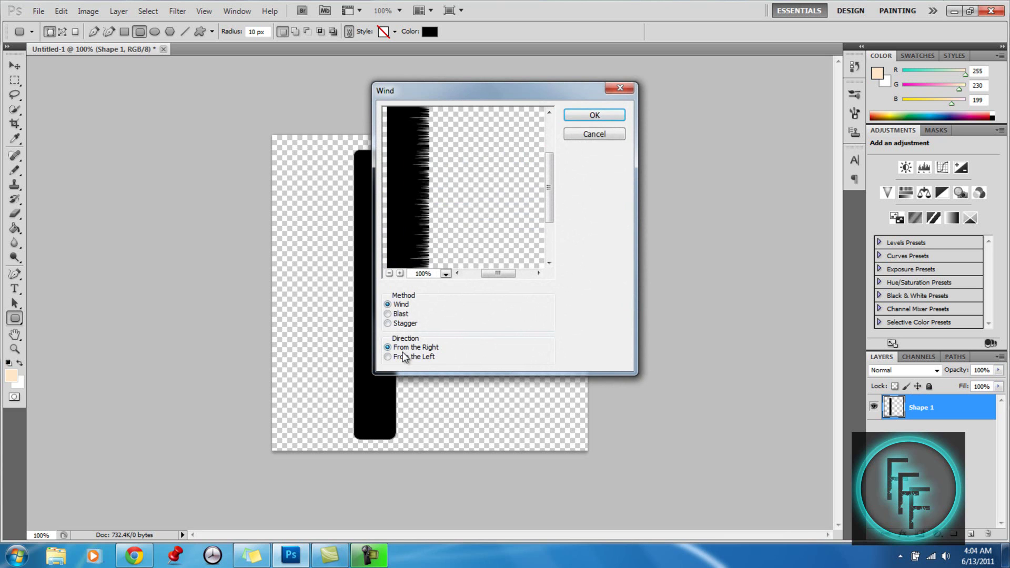
left_click(589, 115)
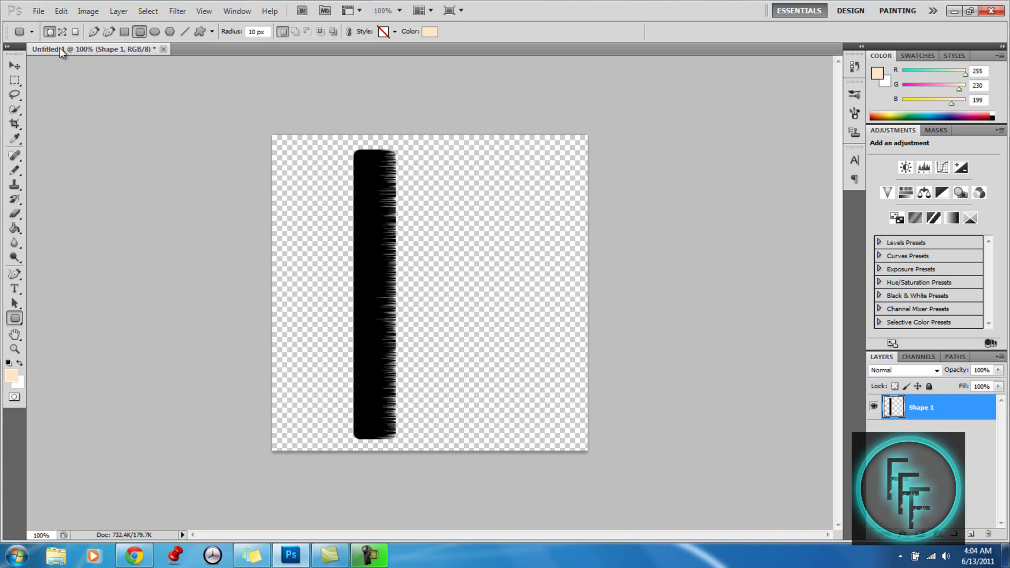
Rotate the canvas 90° counterclockwise so the streaked bar lies horizontal.
left_click(38, 11)
mouse_move(86, 12)
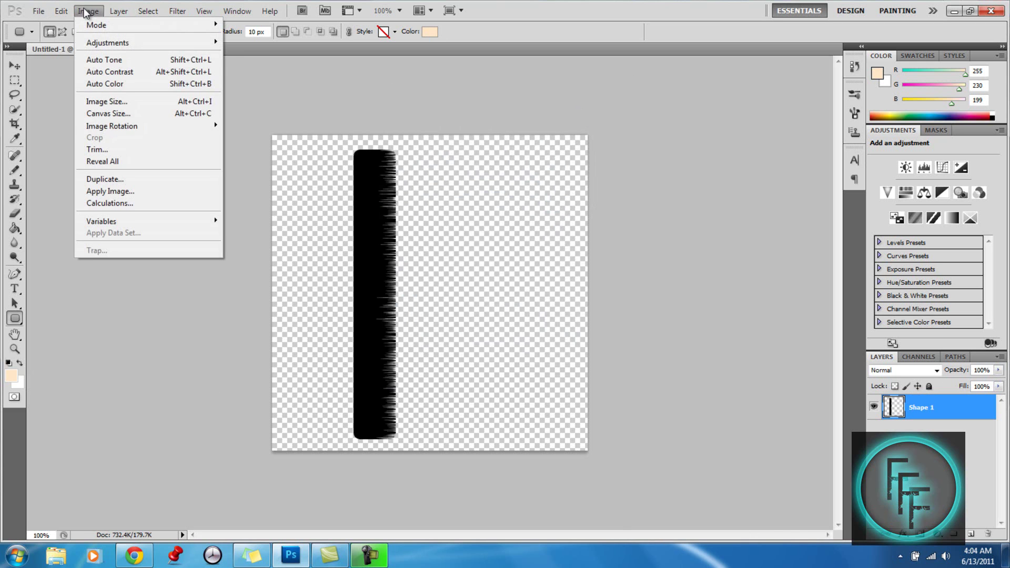
mouse_move(153, 125)
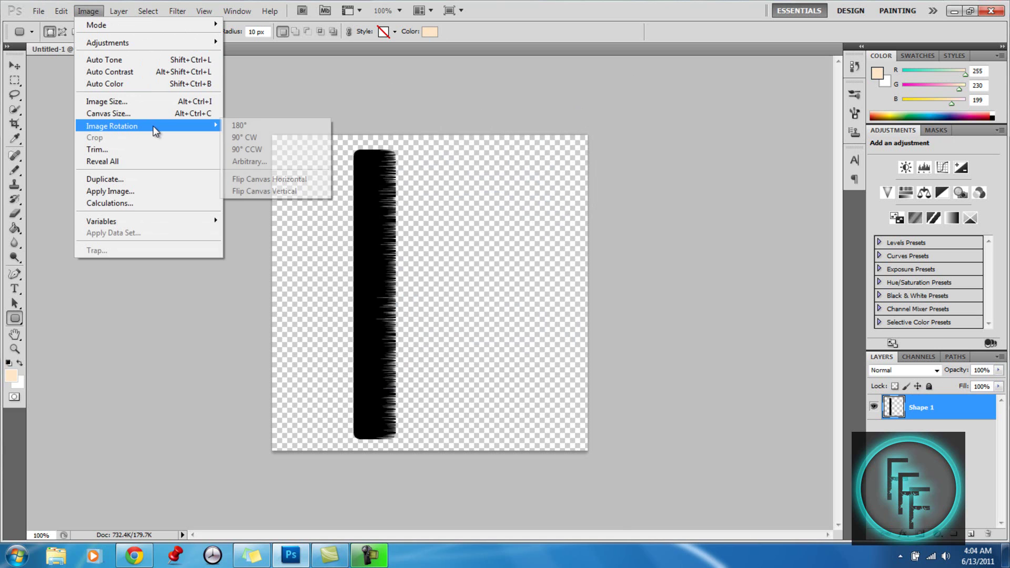
left_click(247, 152)
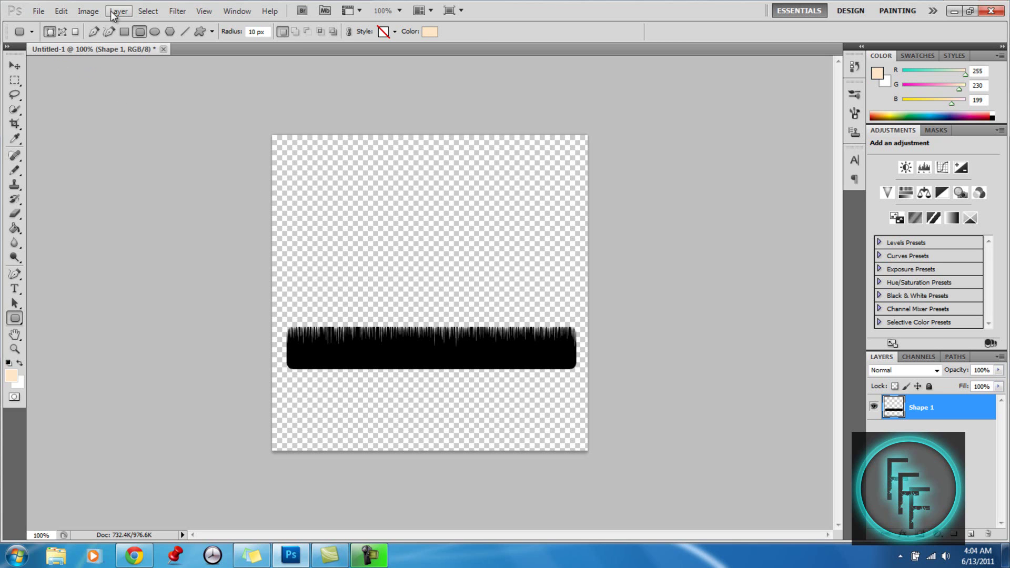
left_click(177, 11)
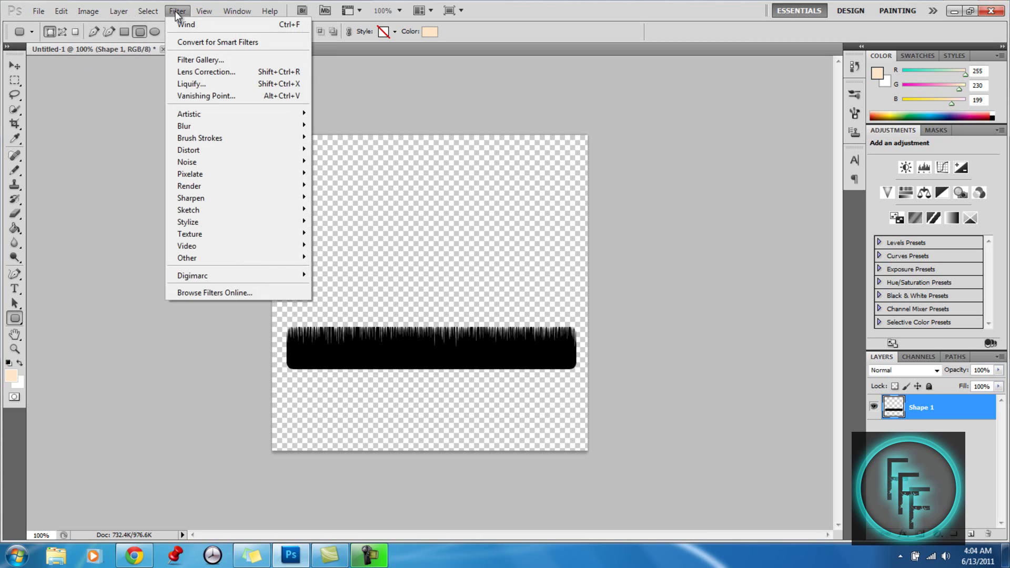
Use Liquify's Forward Warp to push the bar's top edge into four flame spikes.
left_click(210, 84)
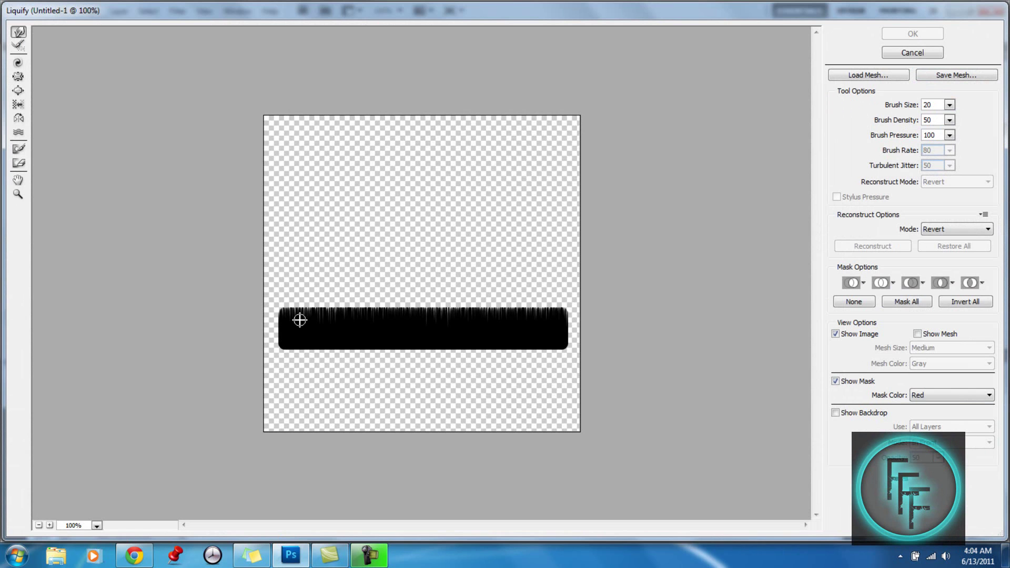
mouse_move(295, 318)
left_mouse_down()
mouse_move(284, 278)
mouse_move(287, 308)
mouse_move(310, 281)
mouse_move(300, 310)
mouse_move(295, 295)
mouse_move(311, 318)
mouse_move(304, 311)
mouse_move(331, 276)
mouse_move(321, 305)
mouse_move(312, 288)
mouse_move(332, 312)
mouse_move(358, 273)
mouse_move(344, 315)
mouse_move(336, 318)
mouse_move(336, 283)
mouse_move(361, 256)
mouse_move(350, 307)
mouse_move(337, 308)
mouse_move(332, 296)
mouse_move(389, 314)
mouse_move(376, 297)
mouse_move(395, 305)
mouse_move(386, 308)
mouse_move(384, 289)
mouse_move(399, 312)
mouse_move(424, 273)
mouse_move(405, 314)
mouse_move(432, 287)
mouse_move(423, 310)
mouse_move(414, 284)
mouse_move(432, 314)
mouse_move(449, 281)
left_mouse_up()
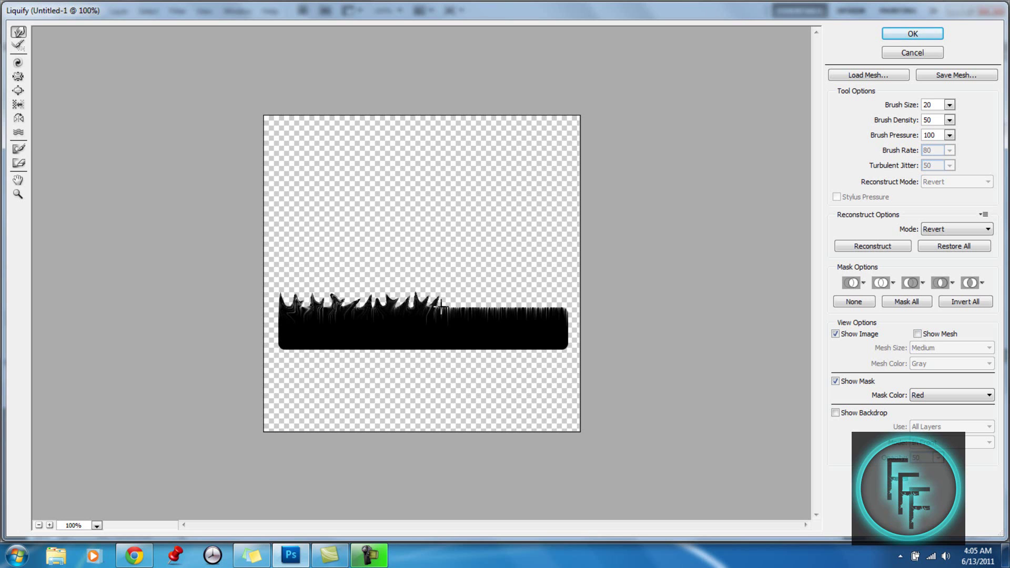
left_click_drag(434, 315, 459, 288)
left_click_drag(451, 318, 473, 293)
mouse_move(483, 337)
left_mouse_down()
mouse_move(469, 313)
mouse_move(494, 288)
mouse_move(502, 315)
mouse_move(516, 288)
mouse_move(559, 284)
mouse_move(550, 302)
mouse_move(566, 286)
left_mouse_up()
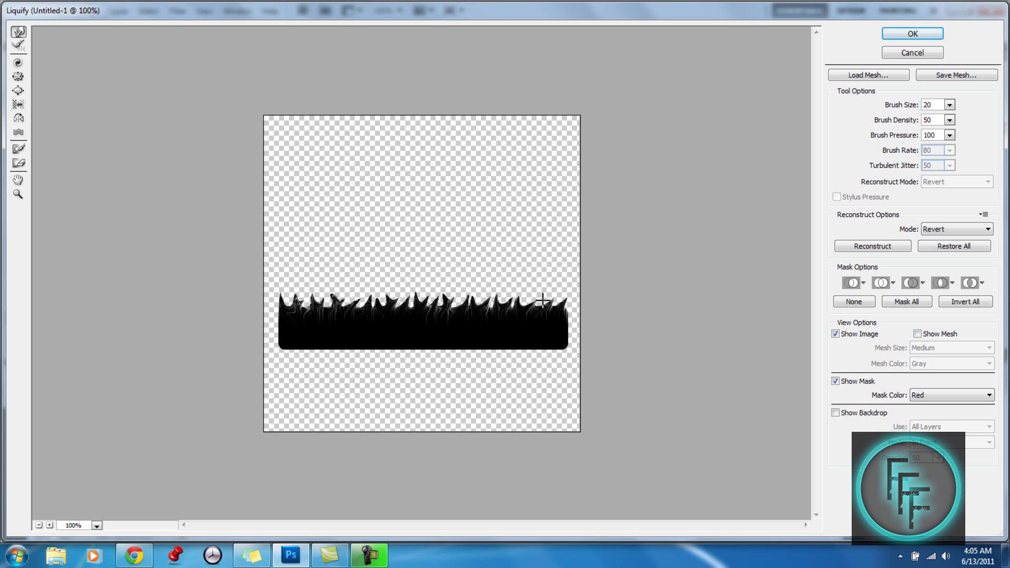
left_click(898, 35)
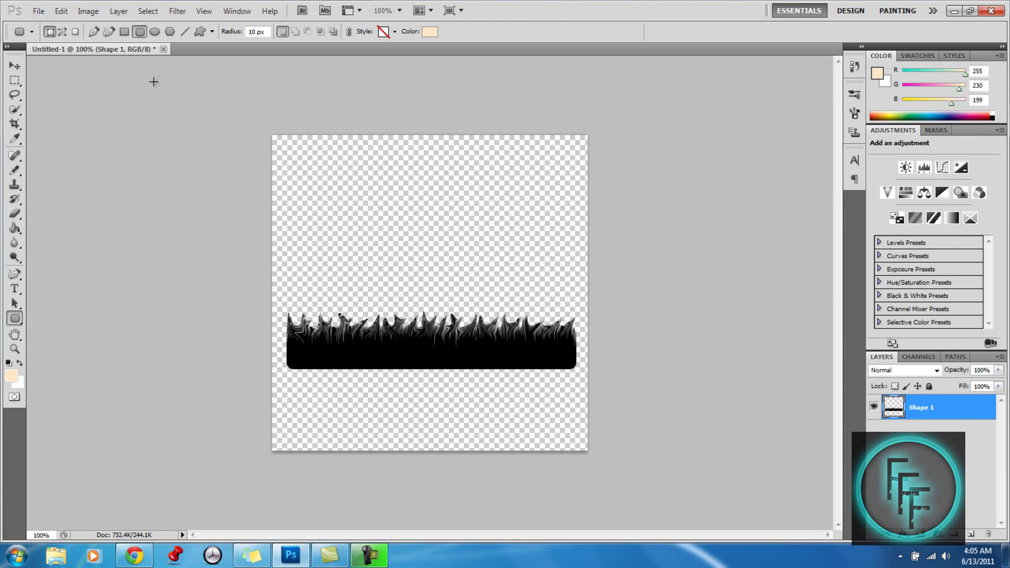
Apply a Gaussian Blur of about 1 pixel to the flame bar.
left_click(183, 12)
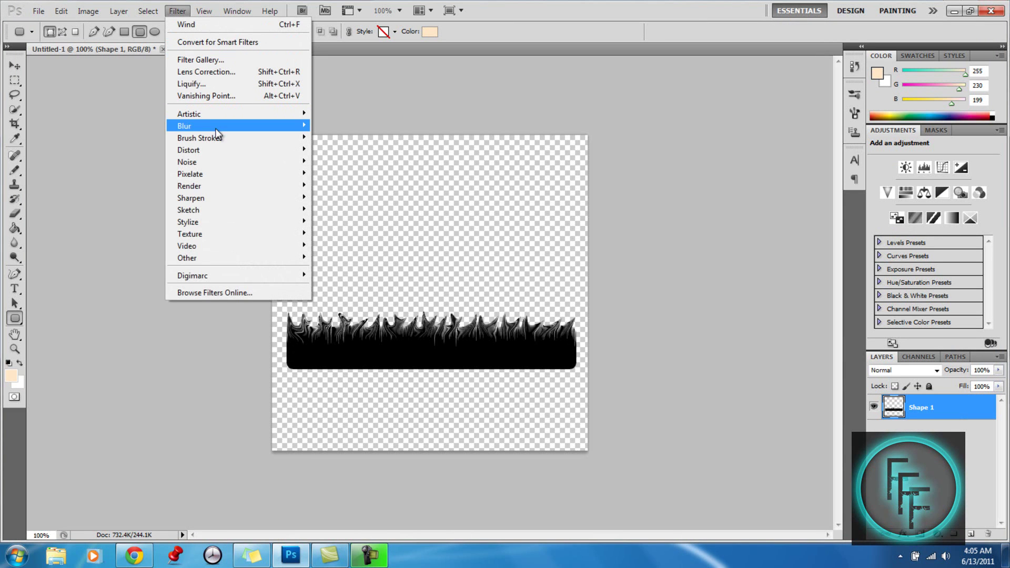
mouse_move(217, 131)
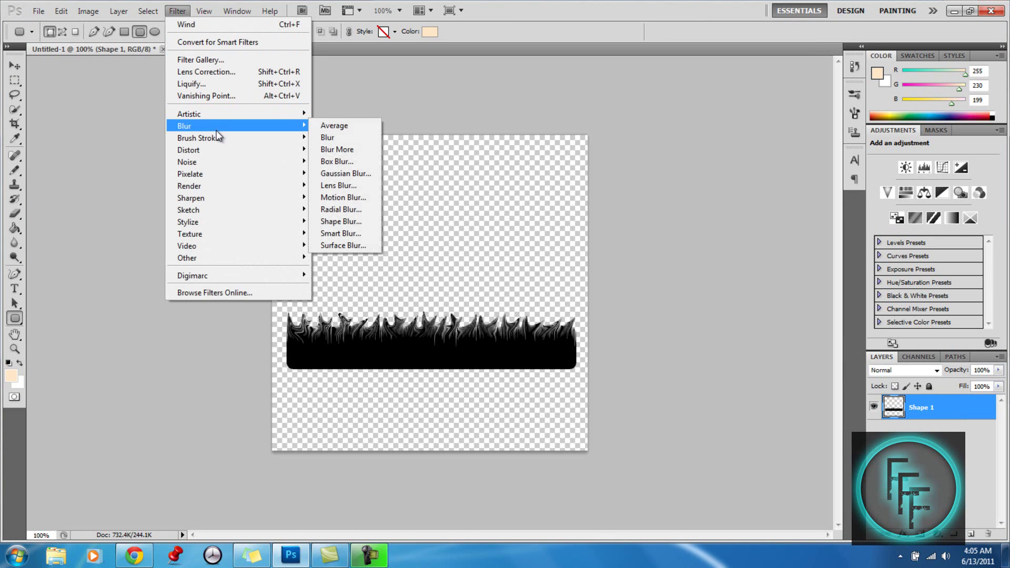
left_click(337, 174)
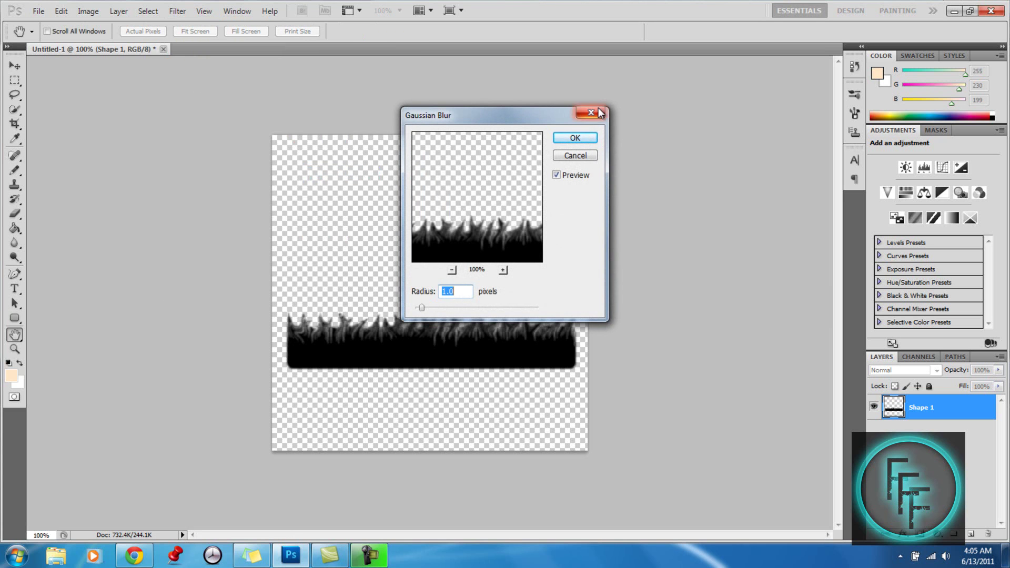
left_click(578, 139)
key("u")
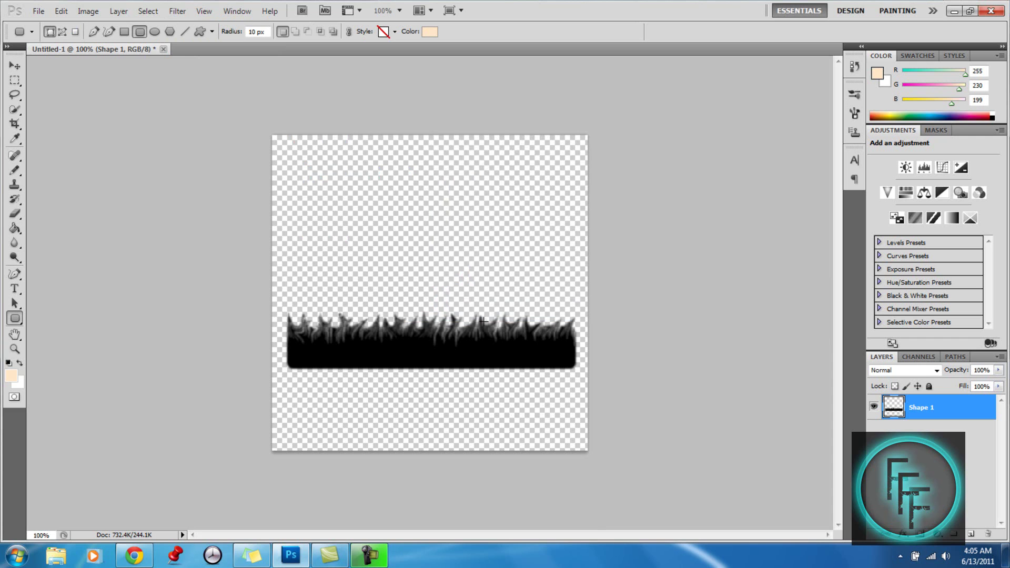
Duplicate Shape 1 twice, creating Shape 1 copy and Shape 1 copy 2.
right_click(936, 408)
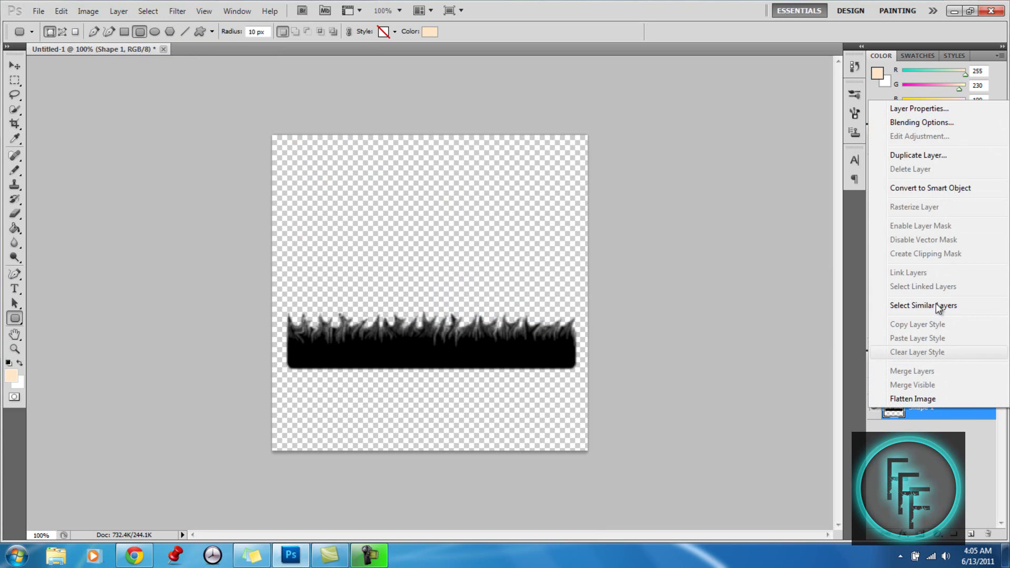
left_click(939, 155)
key("Return")
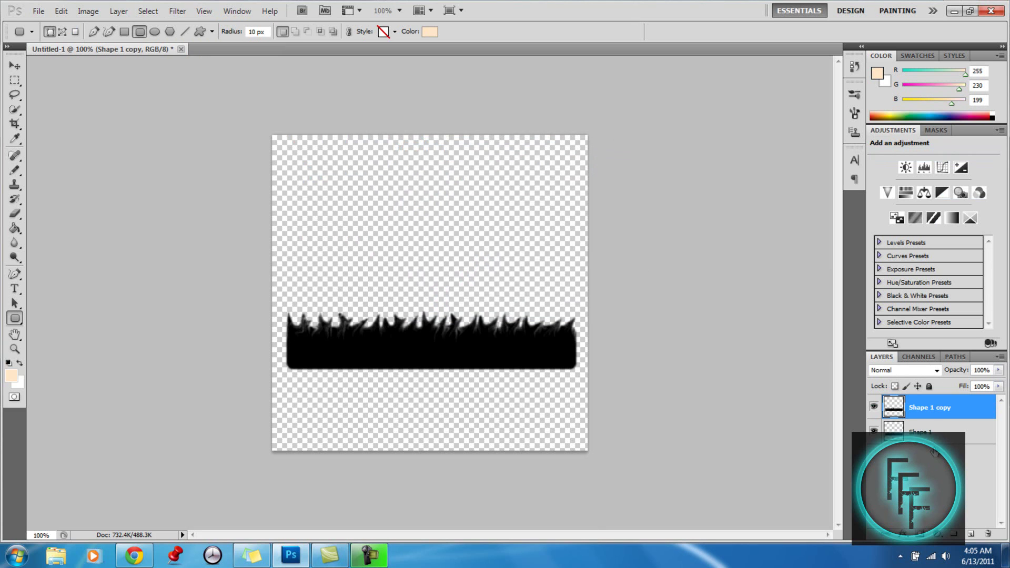
left_click(939, 432)
right_click(939, 431)
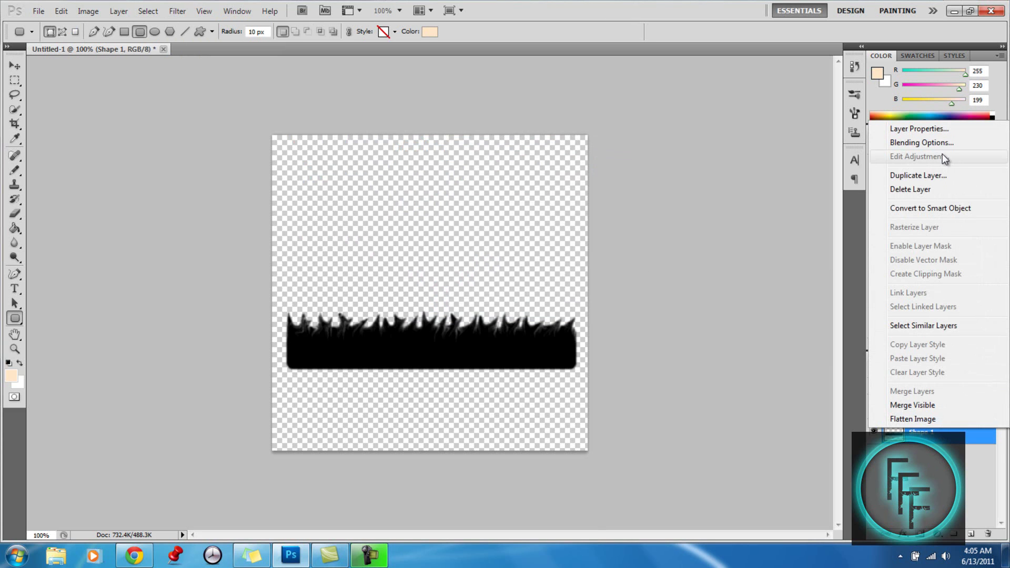
left_click(938, 176)
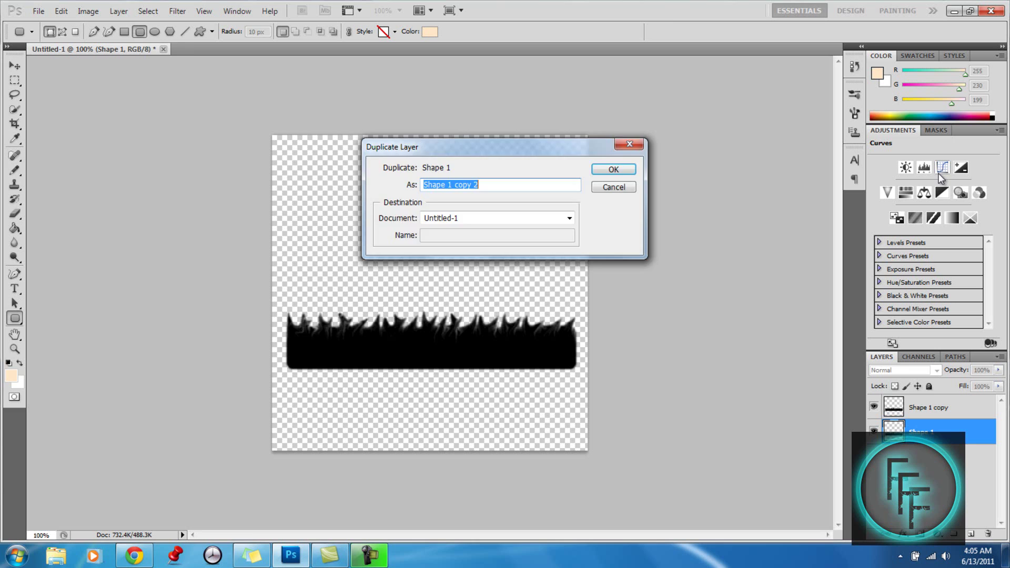
key("Return")
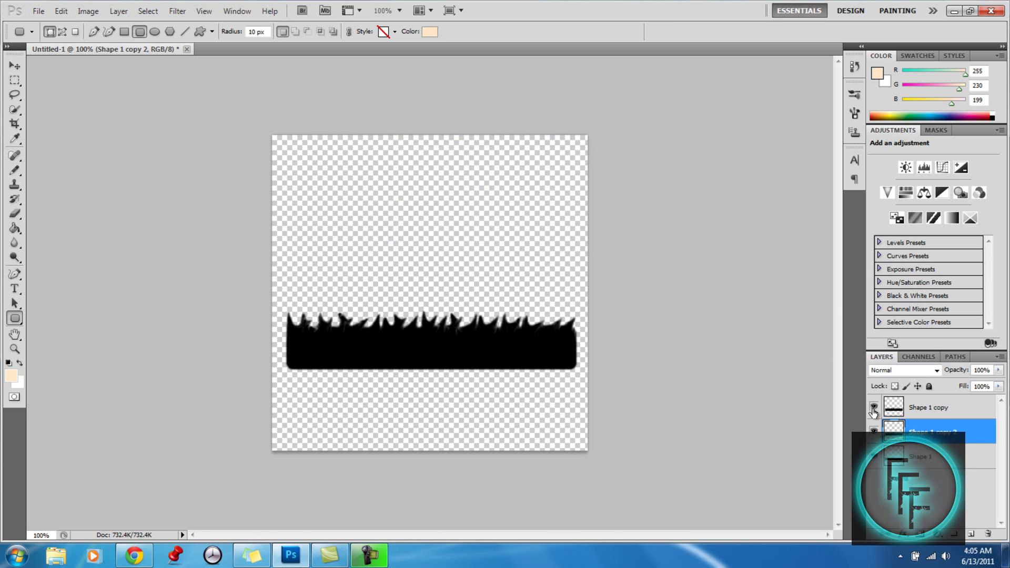
Hide both copy layers and select the original Shape 1 layer.
left_click(873, 408)
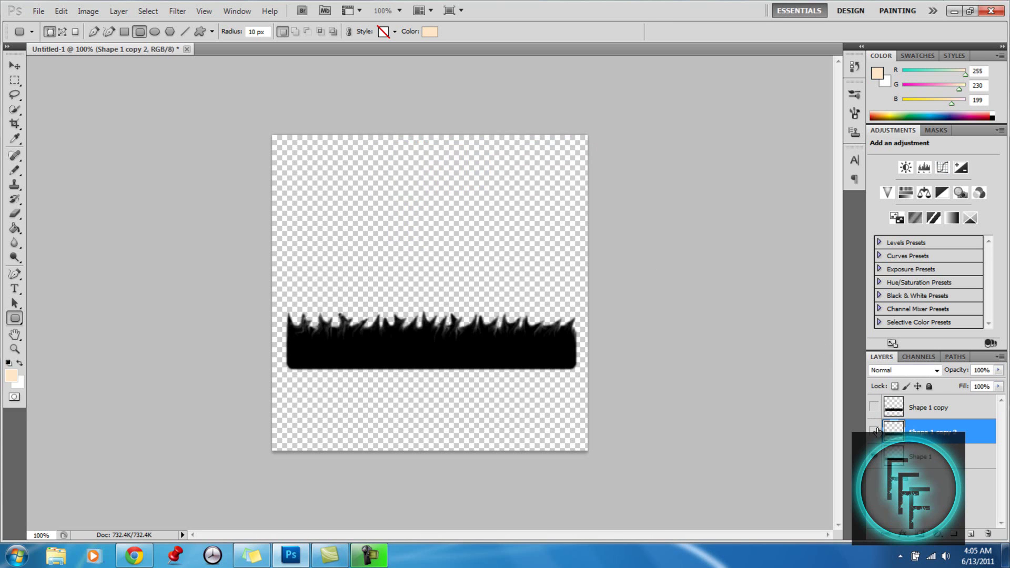
left_click(876, 431)
left_click(932, 457)
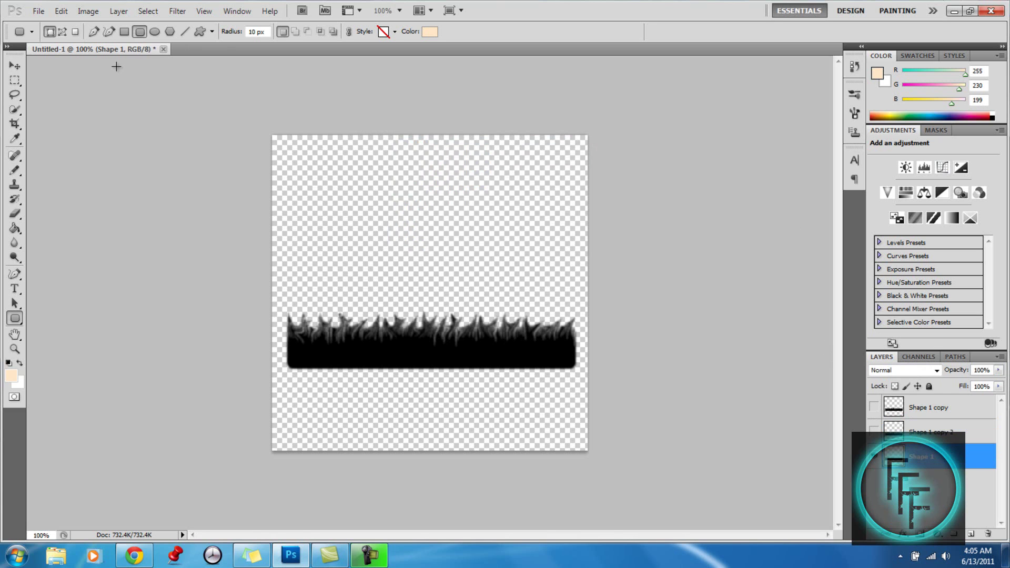
Colorize Shape 1 with Hue/Saturation: Hue 11, Saturation 100, Lightness +47.
left_click(88, 11)
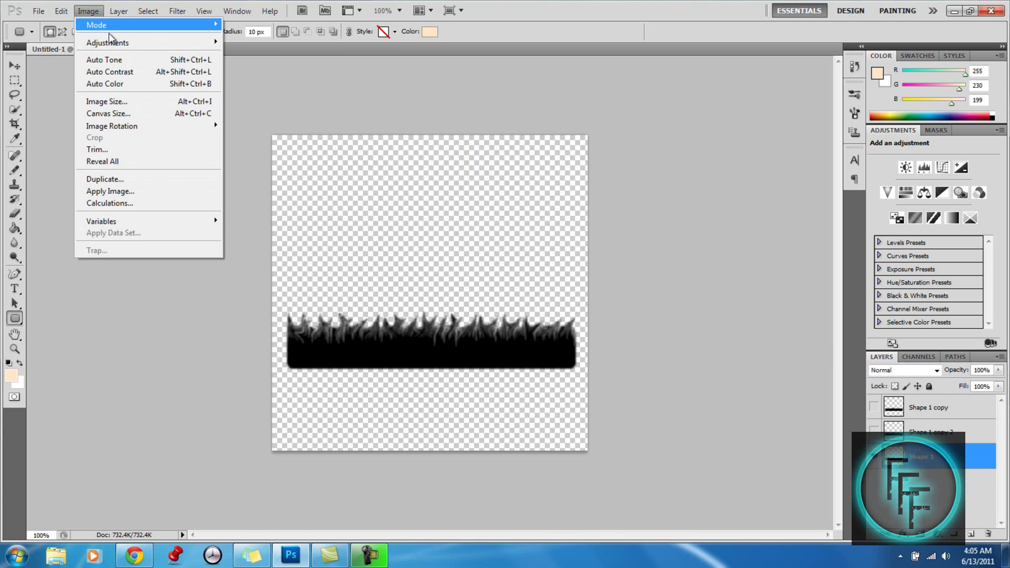
mouse_move(115, 45)
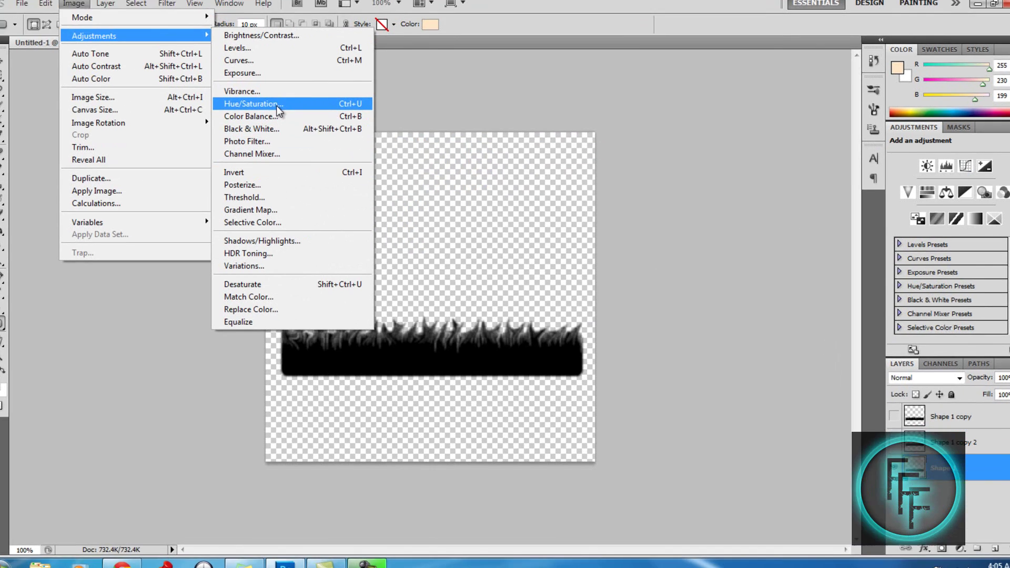
left_click(283, 109)
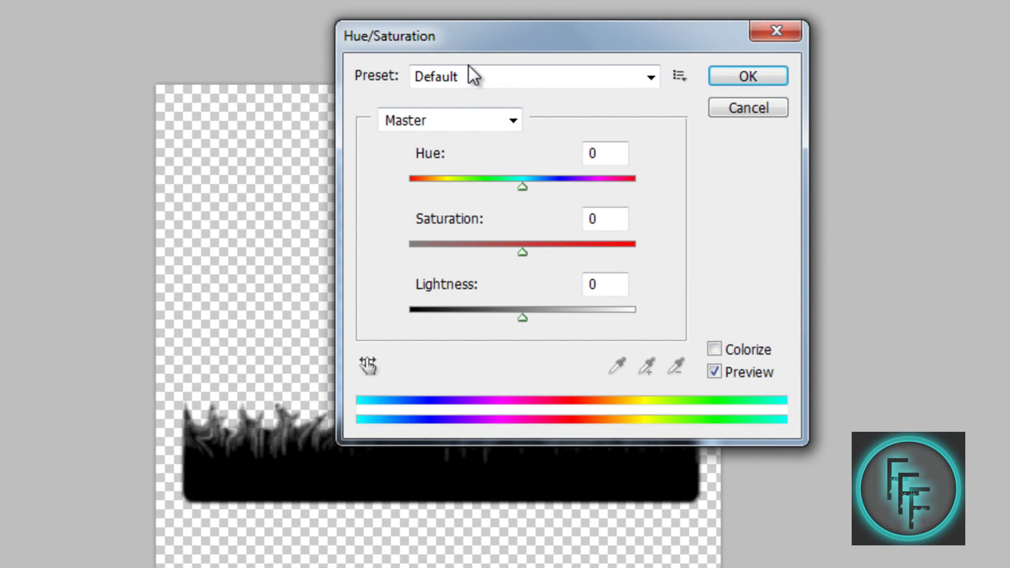
left_click(715, 348)
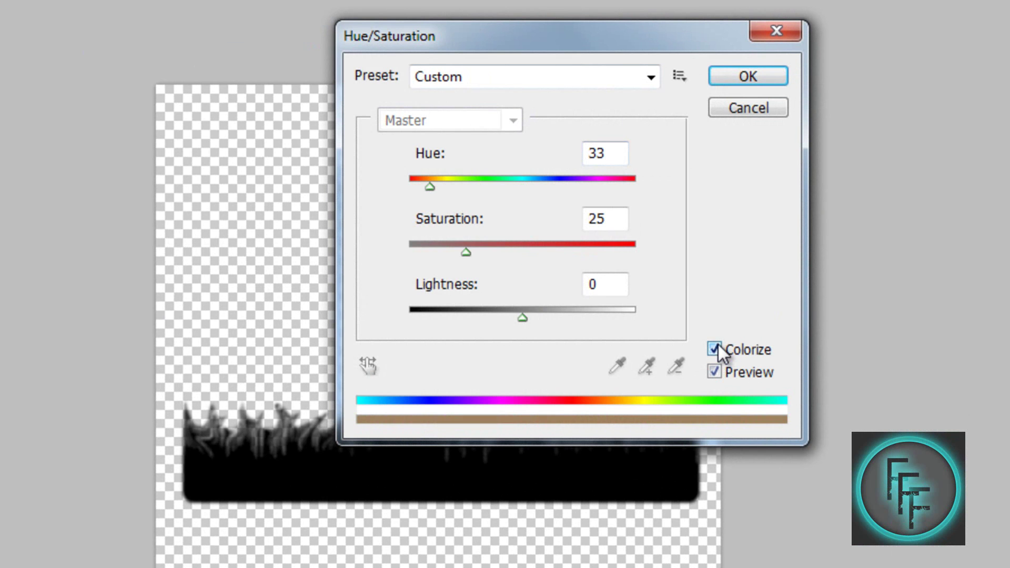
left_click(428, 189)
left_click_drag(425, 188, 419, 187)
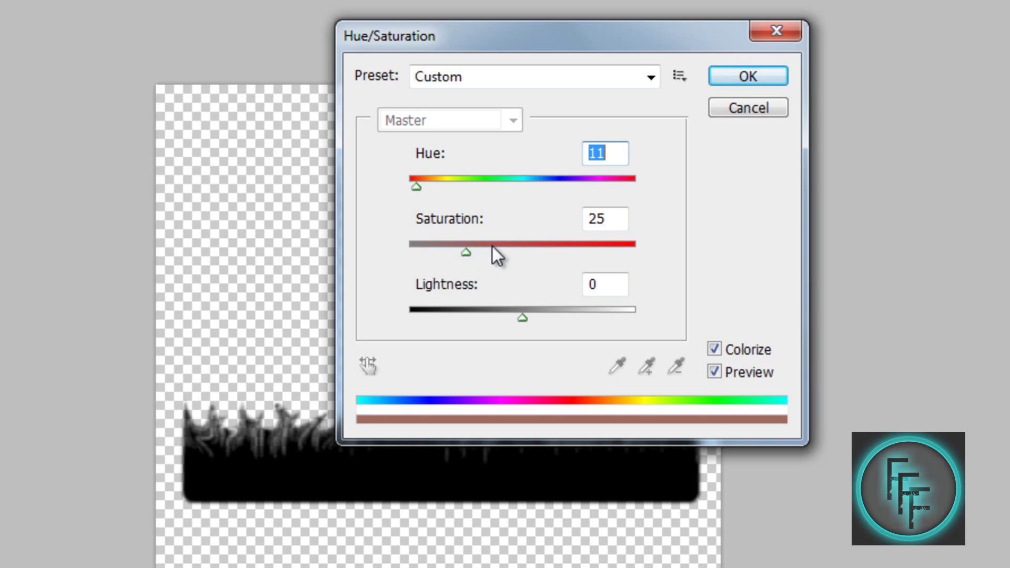
left_click_drag(466, 255, 662, 245)
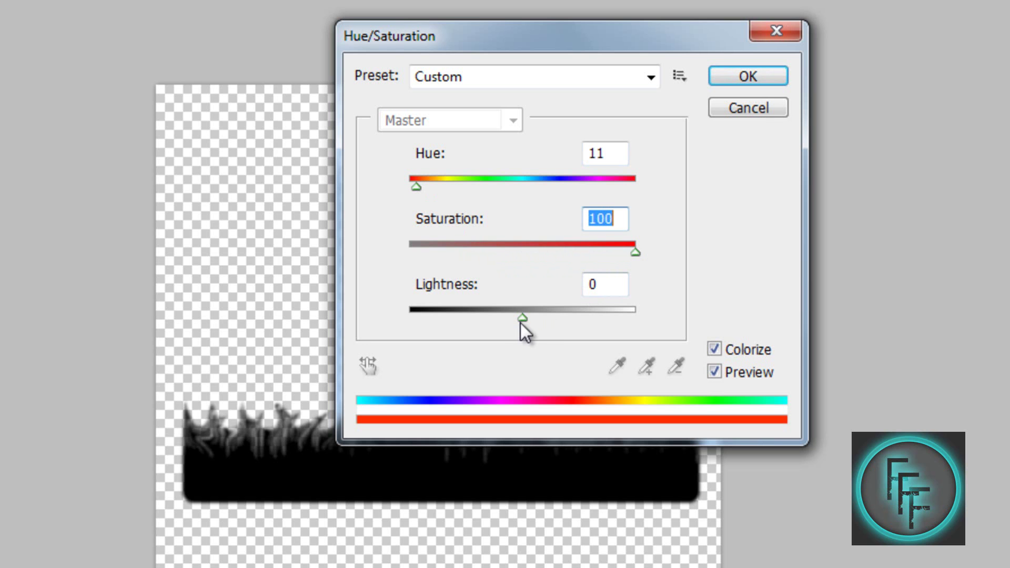
left_click_drag(520, 323, 575, 317)
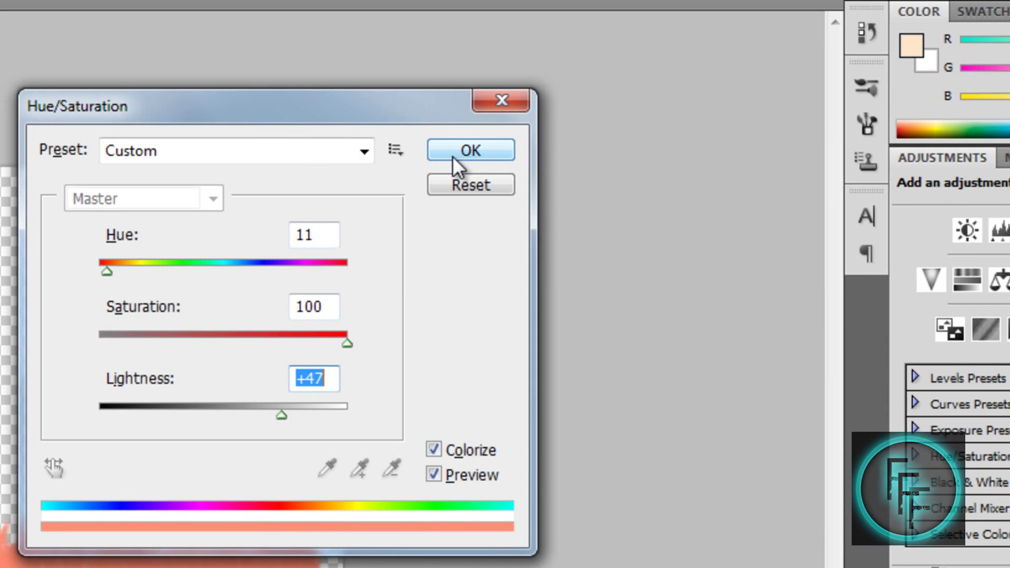
left_click(452, 155)
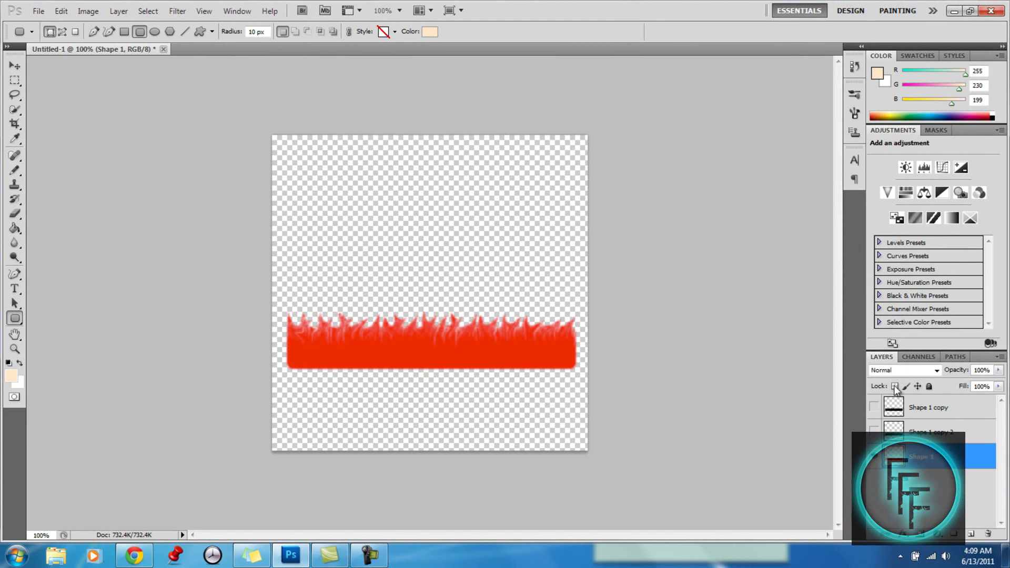
Make Shape 1 copy 2 visible again and select it.
left_click(874, 431)
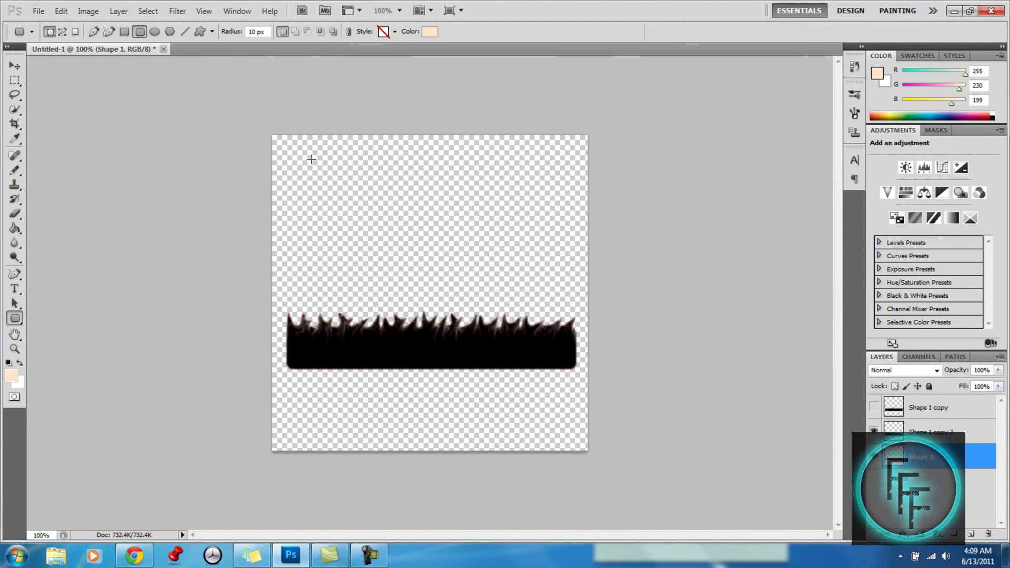
left_click(89, 11)
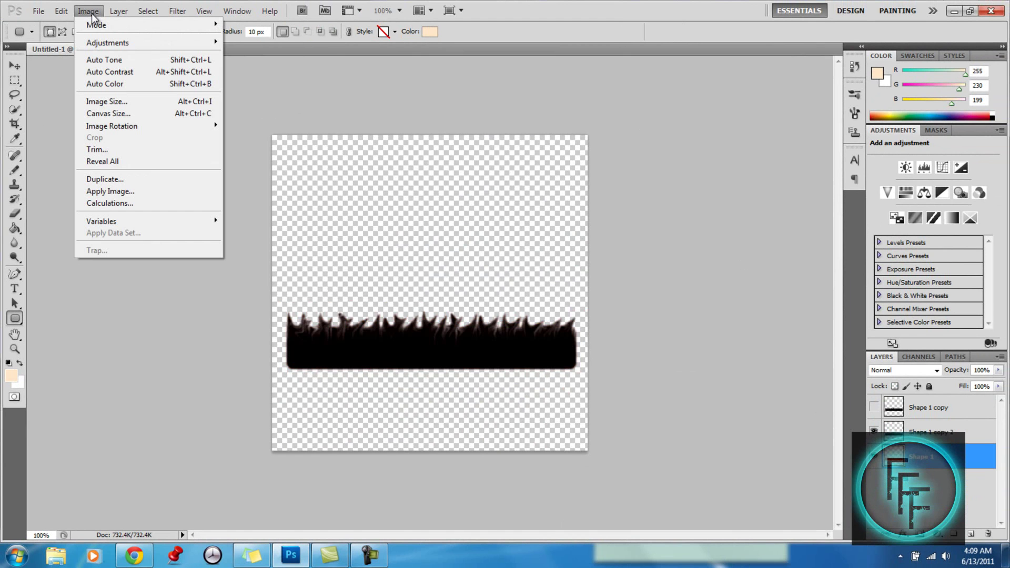
left_click(934, 435)
left_click(934, 436)
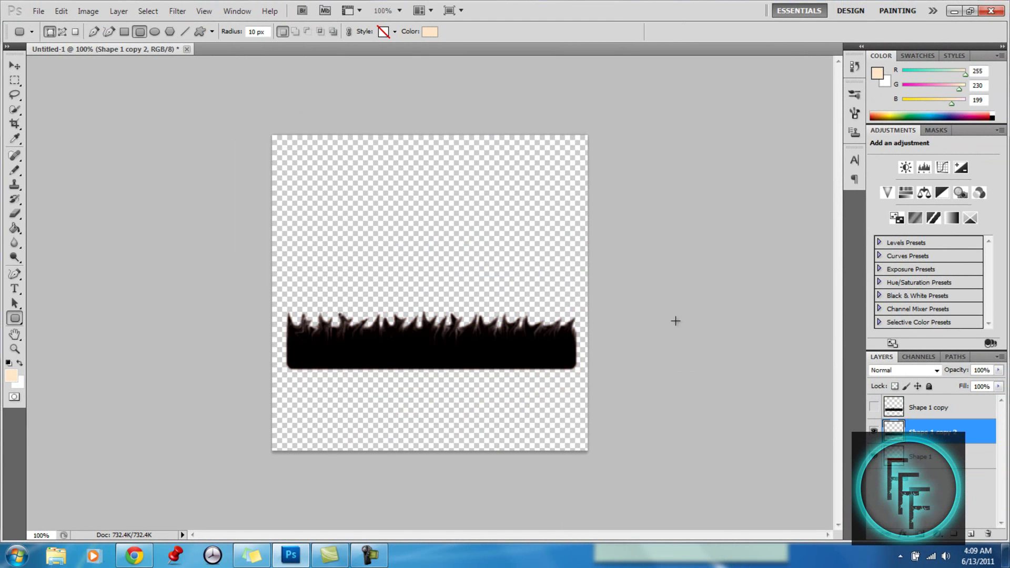
double_click(81, 4)
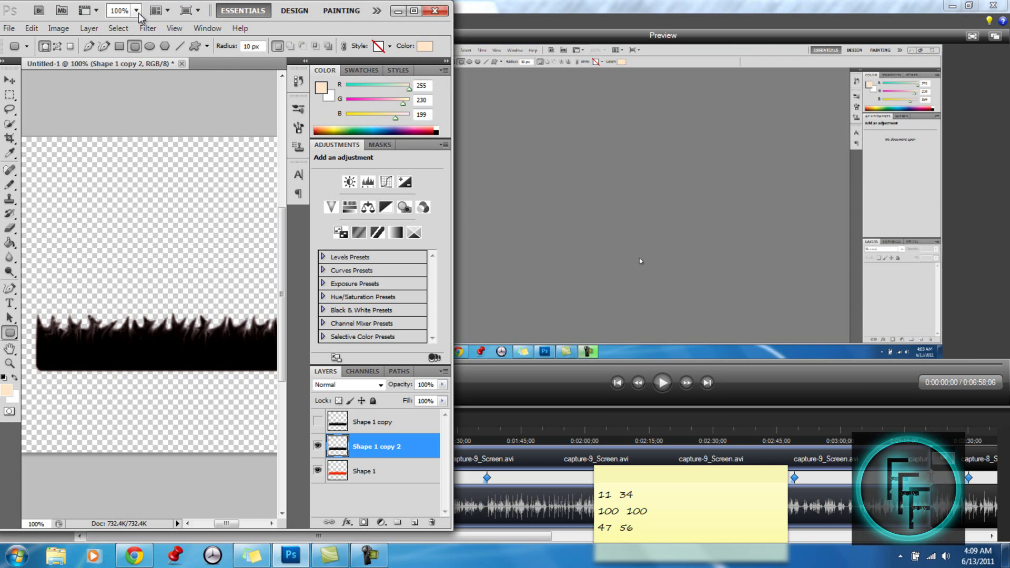
left_click(414, 11)
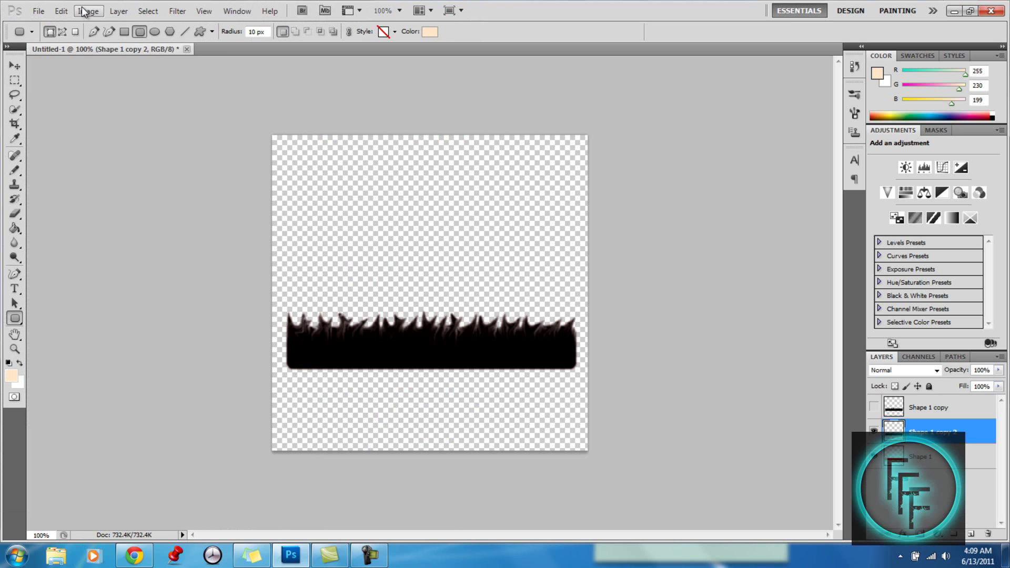
Colorize Shape 1 copy 2 orange with Hue 34, Saturation 100, Lightness 56.
left_click(84, 11)
mouse_move(123, 42)
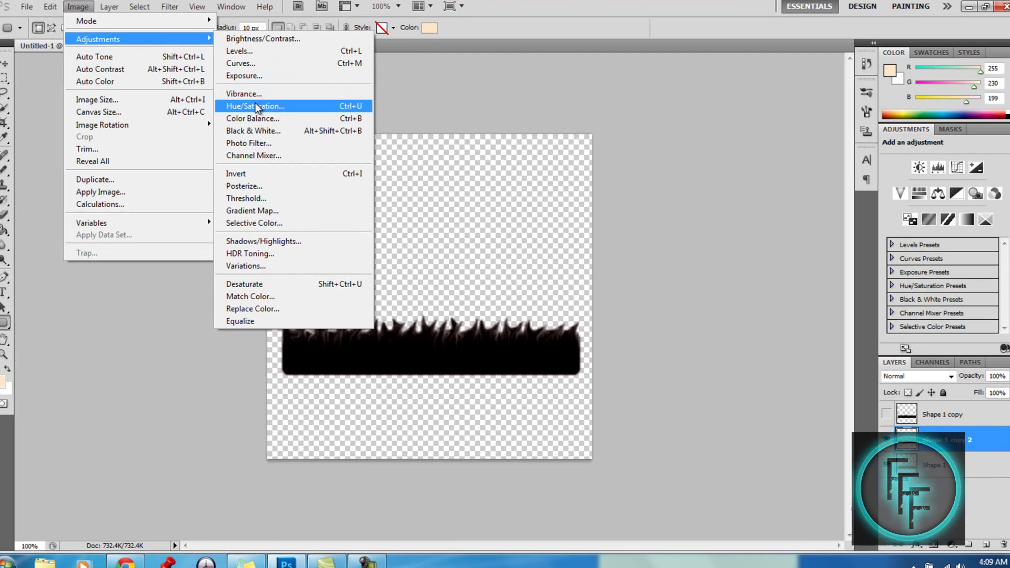
left_click(256, 107)
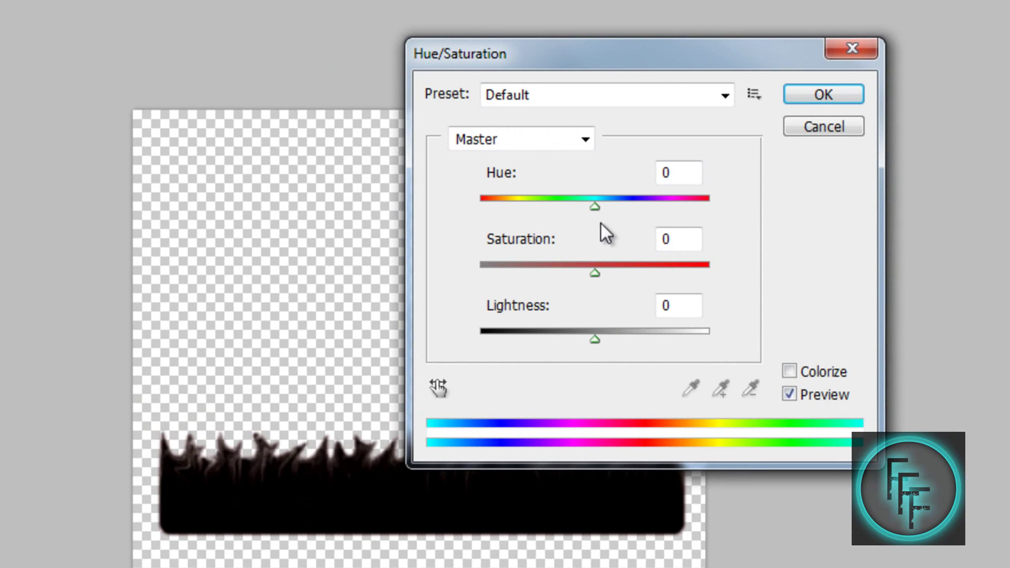
left_click(788, 371)
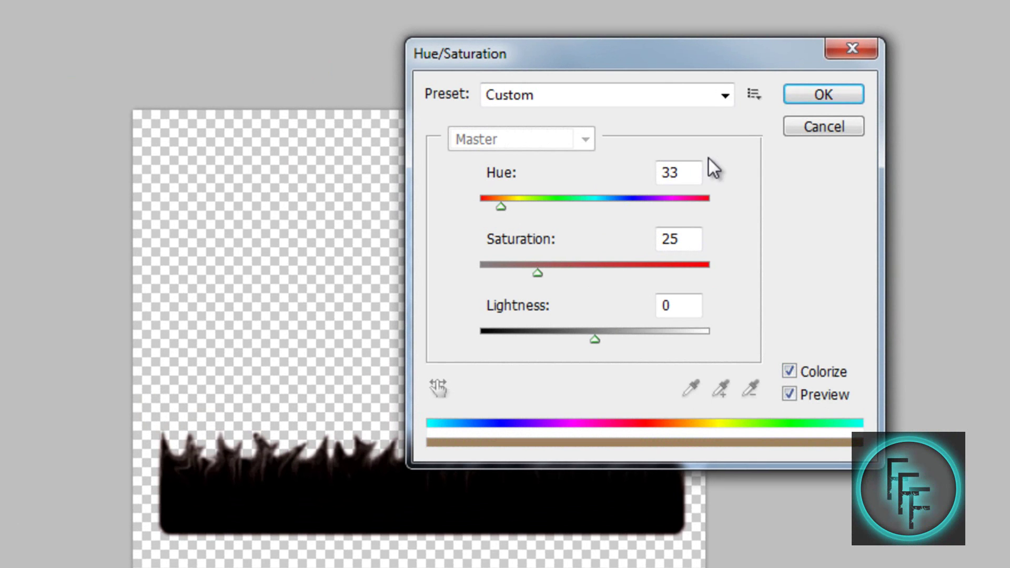
double_click(697, 172)
type("34")
left_click_drag(537, 273, 767, 266)
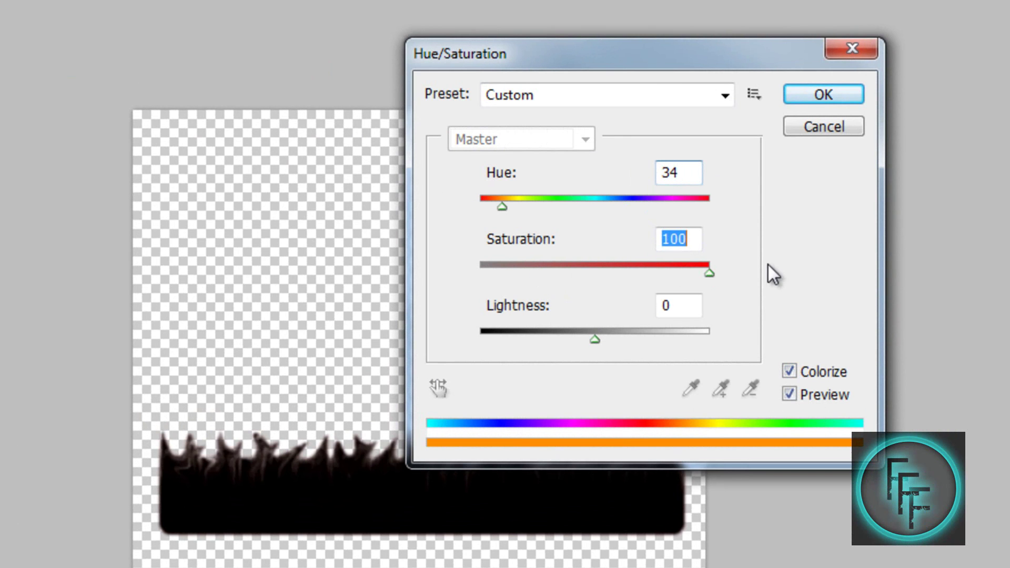
double_click(673, 305)
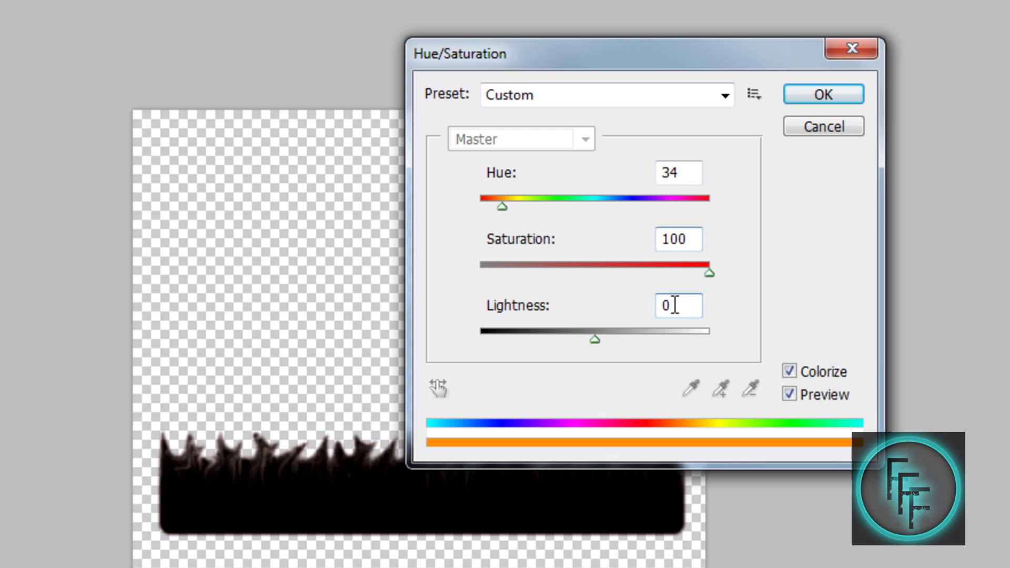
type("56")
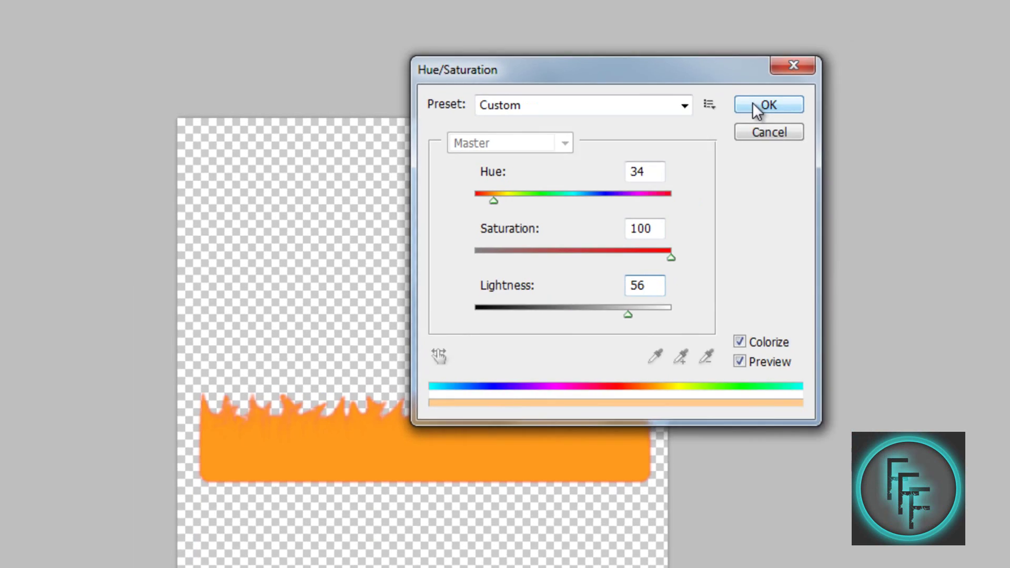
left_click(805, 94)
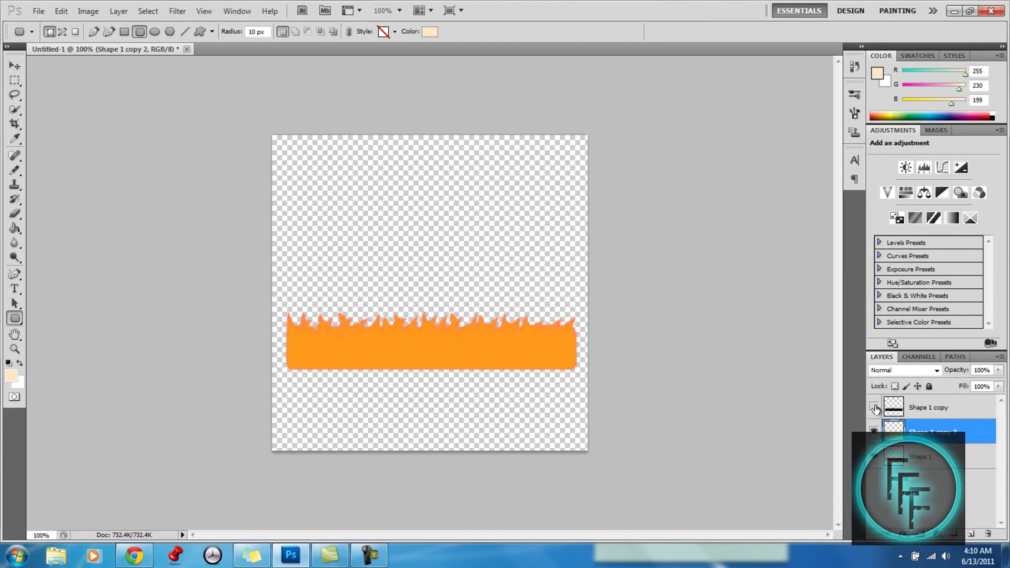
Make the Shape 1 copy layer visible again and select it.
left_click(874, 408)
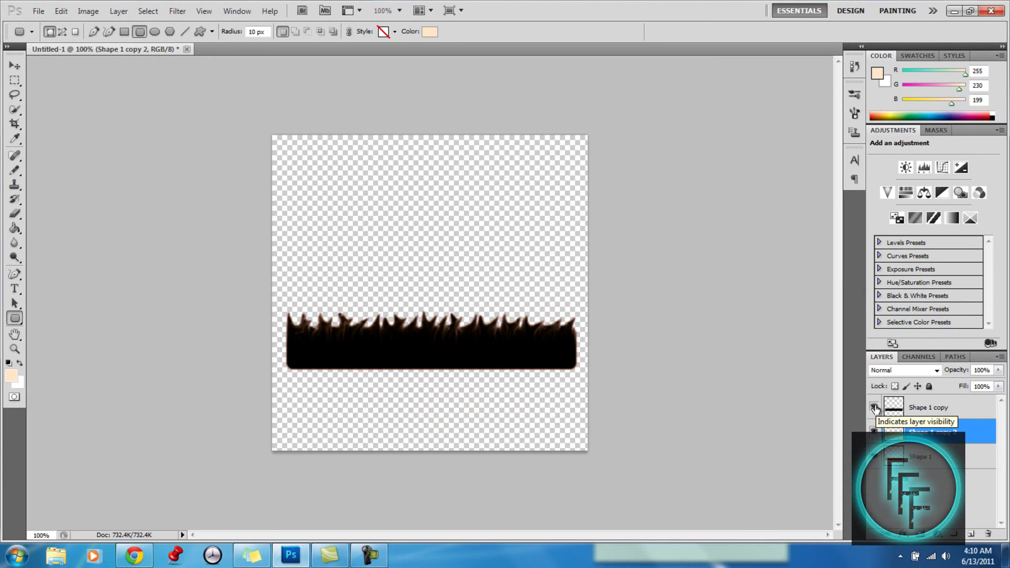
left_click(926, 406)
right_click(925, 403)
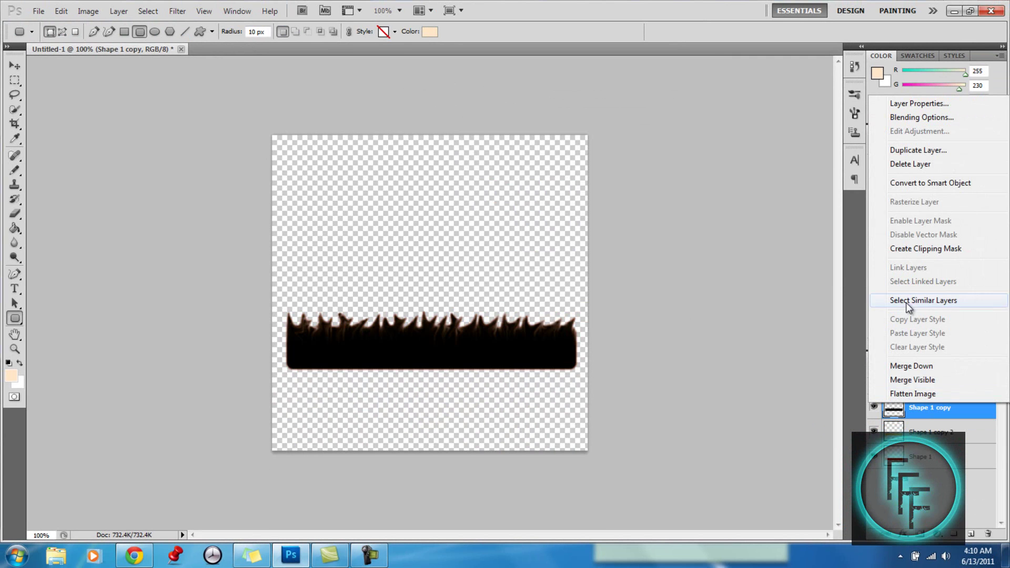
left_click(178, 12)
Apply a 7-pixel Gaussian Blur to Shape 1 copy and set its blend mode to Overlay.
left_click(178, 13)
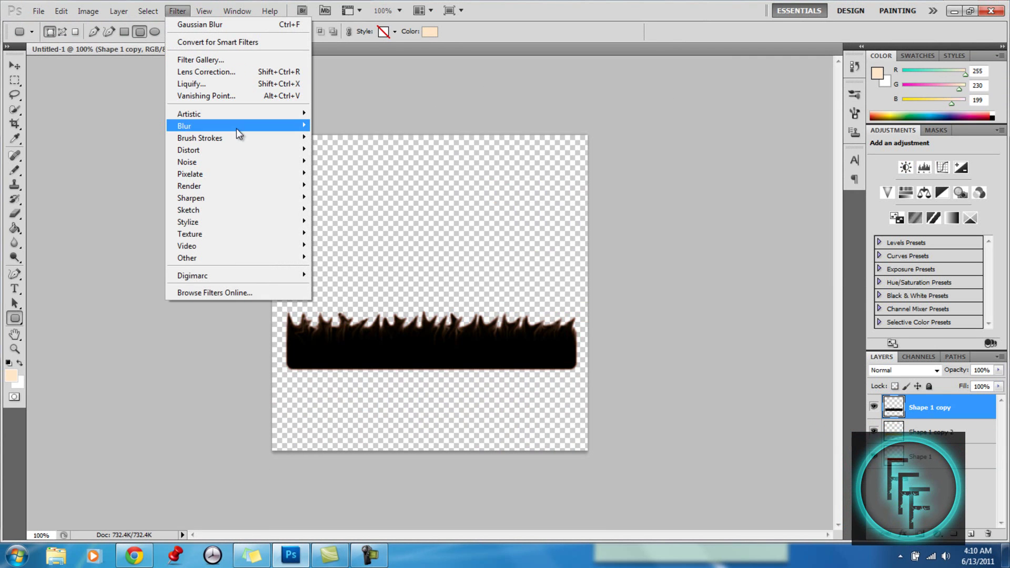
mouse_move(271, 123)
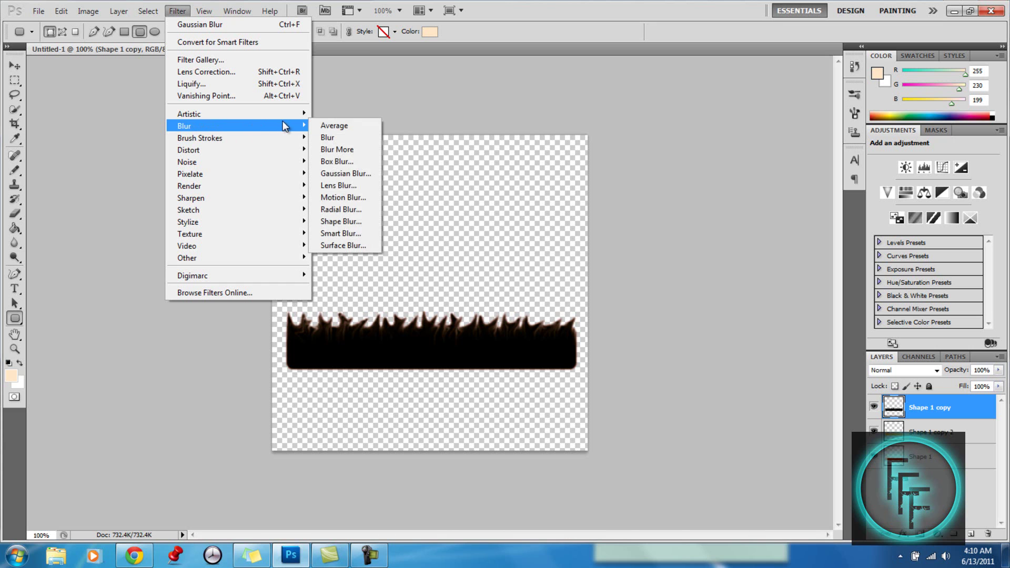
left_click(321, 173)
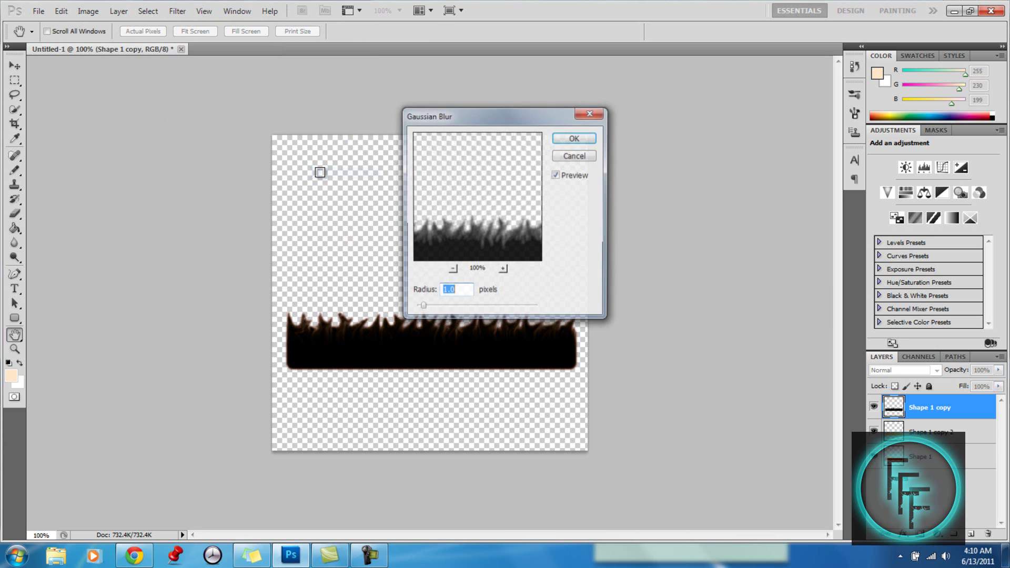
type("7")
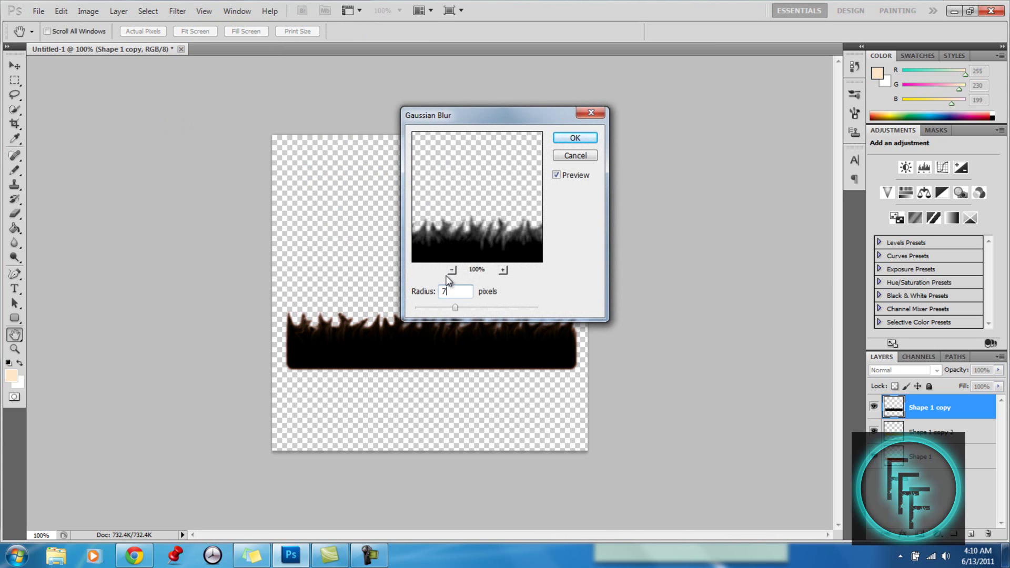
left_click(574, 139)
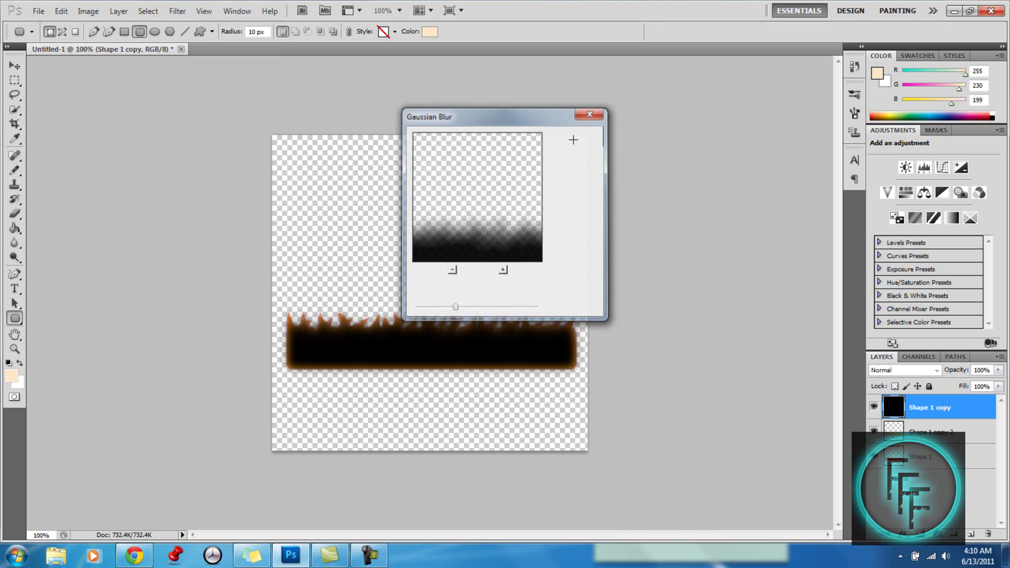
left_click(936, 371)
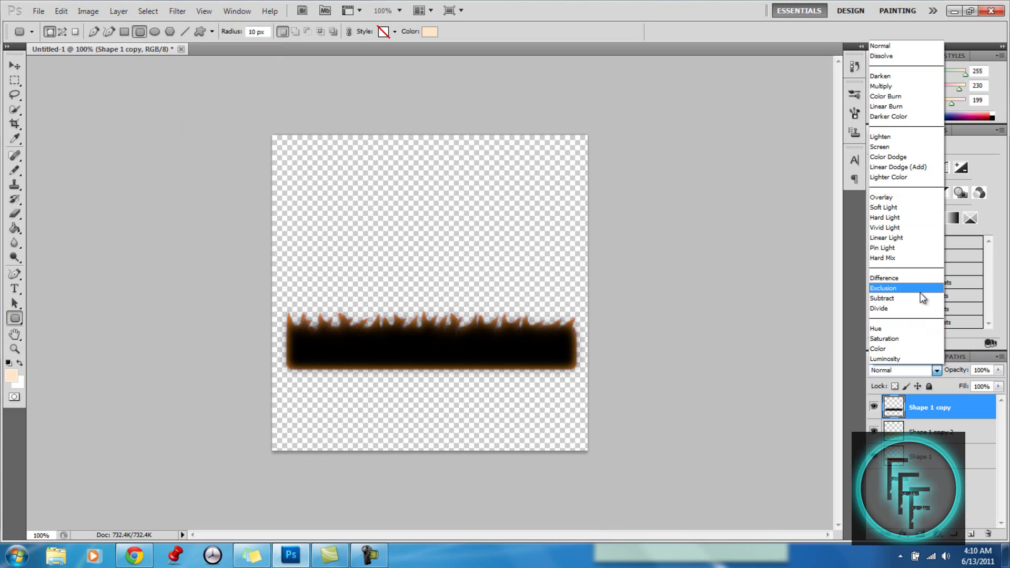
left_click(912, 205)
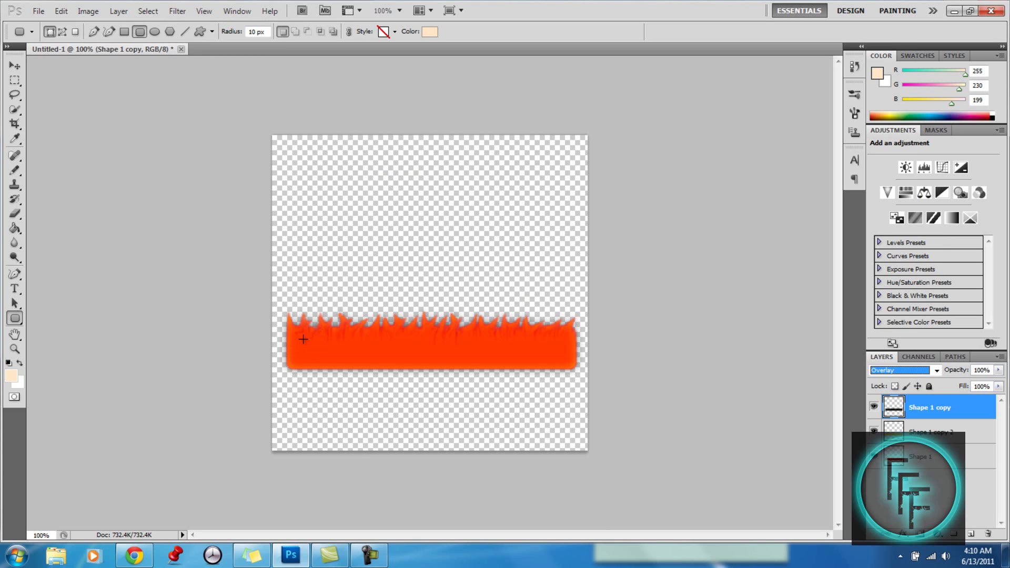
Start an 18 pt text layer on the flame bar and type FullyFreeFilms.
left_click(15, 289)
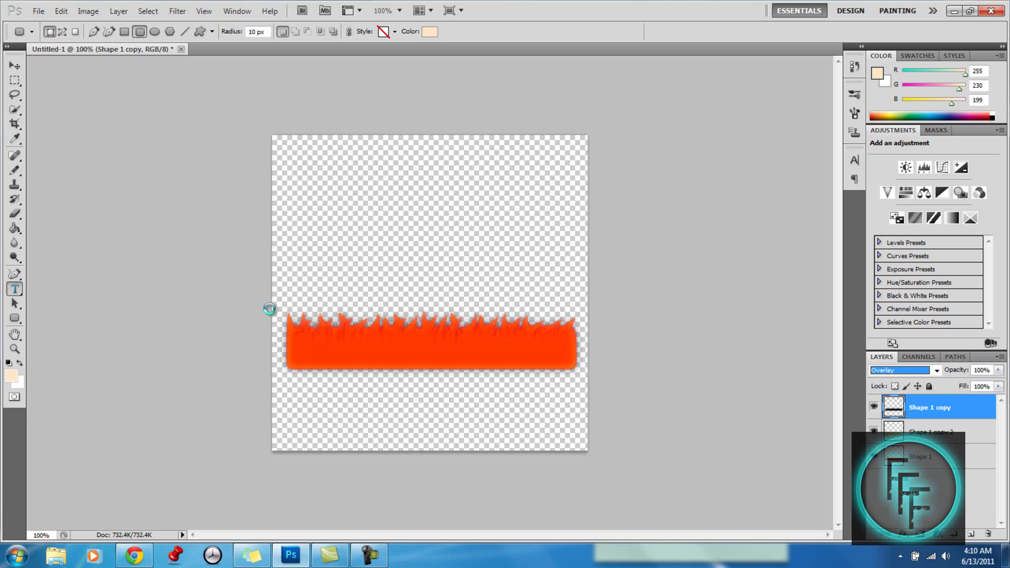
left_click(360, 348)
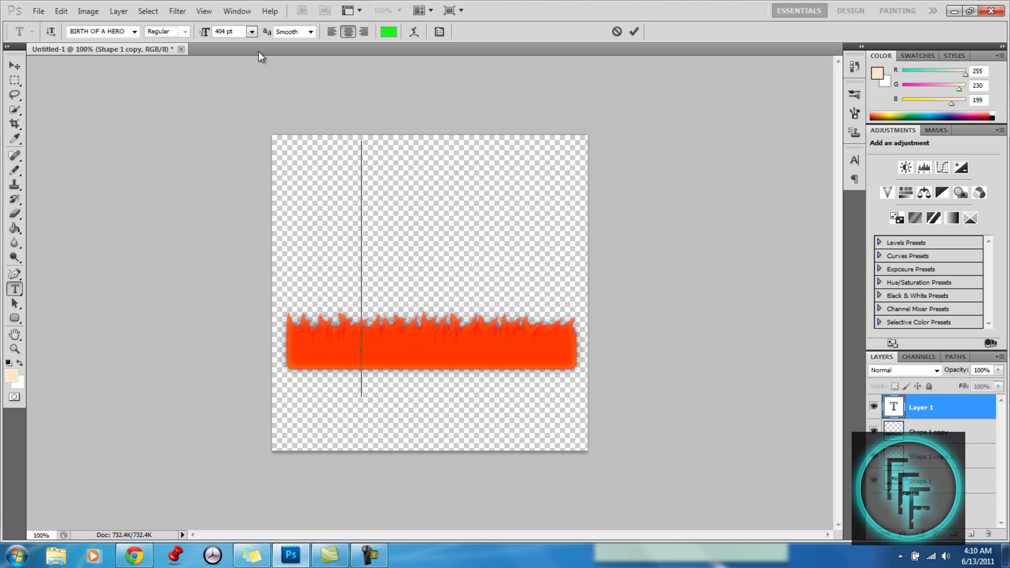
left_click(251, 31)
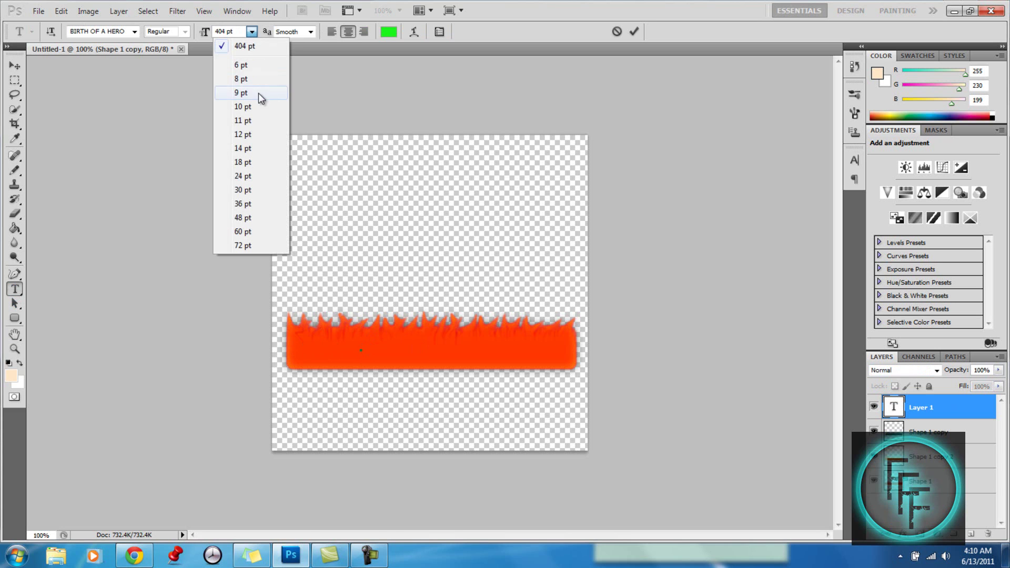
left_click(258, 163)
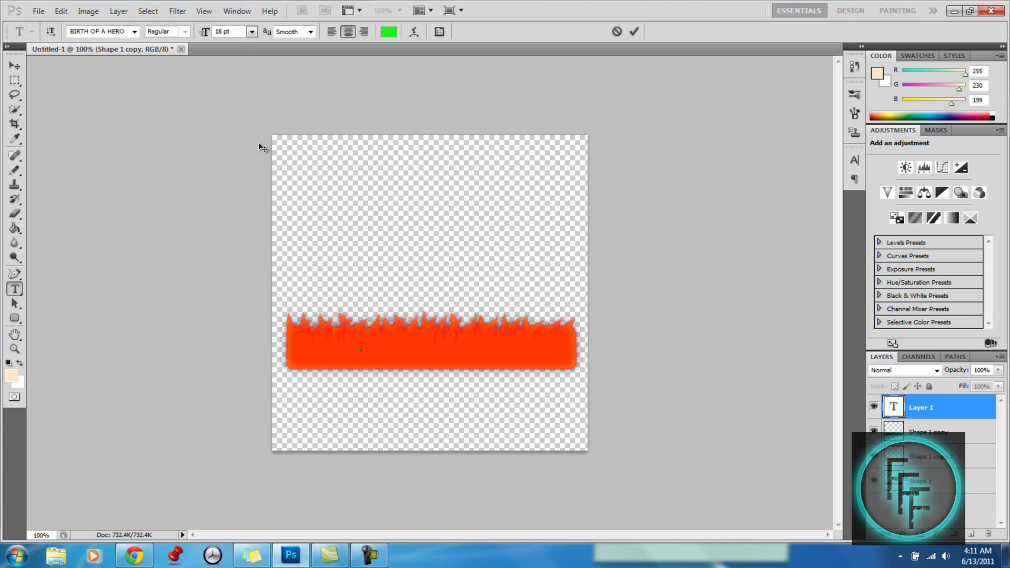
type("LAM")
key("BackSpace")
key("BackSpace")
key("BackSpace")
type("L")
key("BackSpace")
type("LYFreeF")
type("ire")
Enlarge the FullyFreeFilms text to 44 pt, centre it on the flame bar, and commit.
key("ctrl+a")
key("ctrl+shift+period")
key("ctrl+shift+period")
key("ctrl+shift+period")
key("ctrl+shift+period")
key("ctrl+shift+period")
key("ctrl+shift+period")
key("ctrl+shift+period")
key("ctrl+shift+period")
key("ctrl+shift+period")
key("ctrl+shift+period")
key("ctrl+shift+period")
key("ctrl+shift+period")
key("ctrl+shift+period")
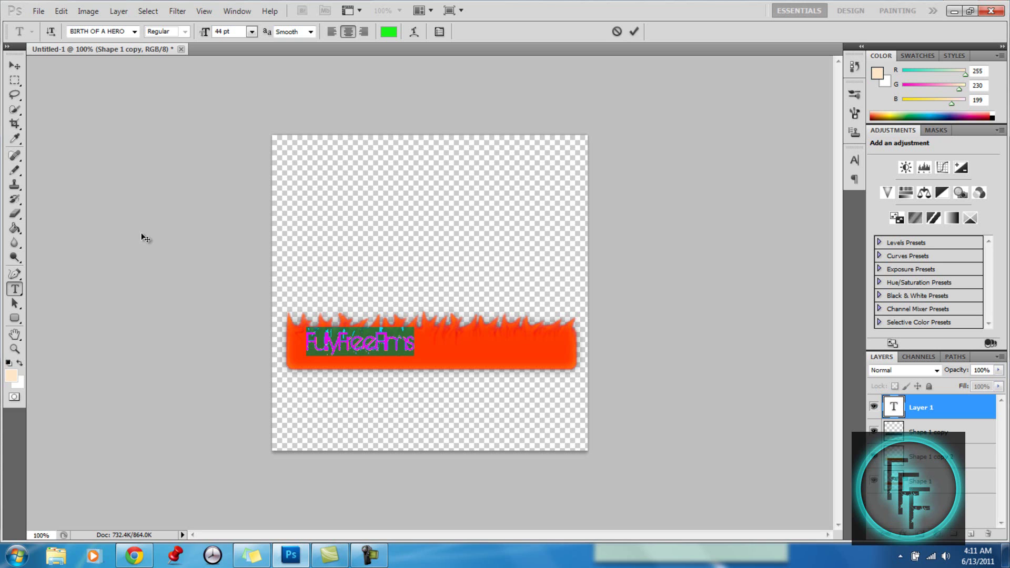
left_click_drag(379, 412, 454, 415)
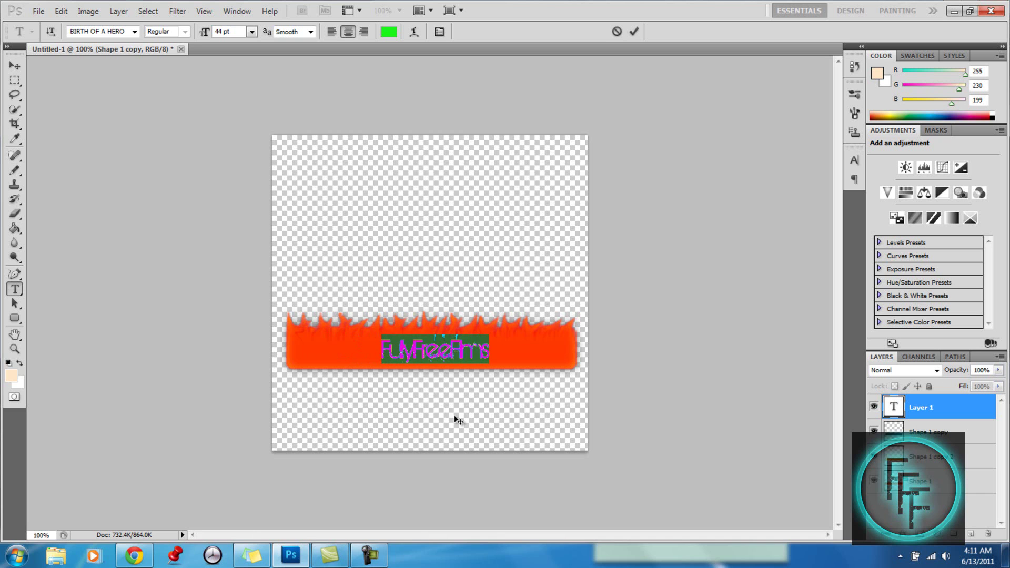
left_click(15, 65)
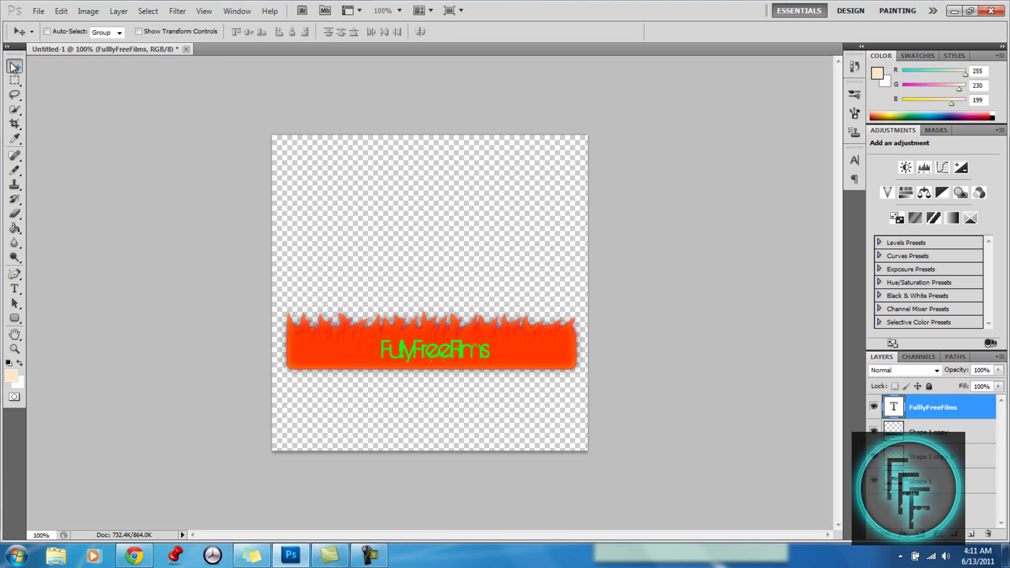